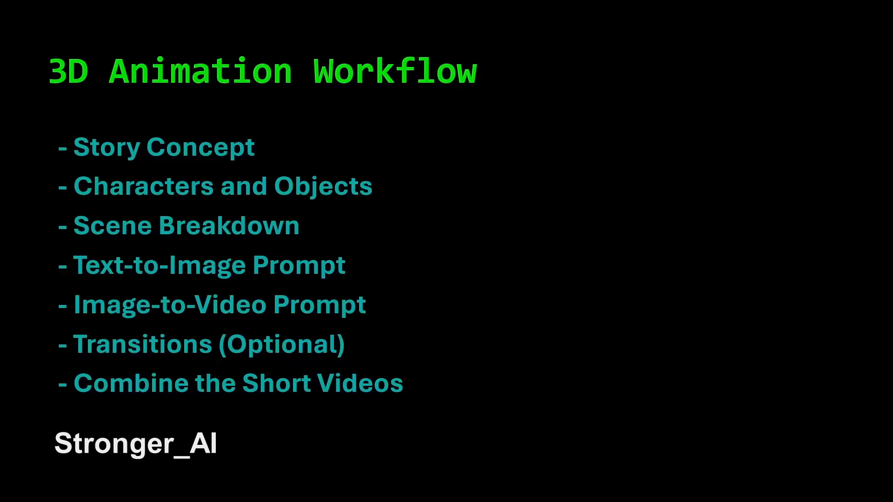
# Step: Select the master prompt text below its heading in Notepad++, and switch to the "67 Joke Creative Package" chat in Chrome, closing the blank tab
pyautogui.hotkey('alt', 'Tab')
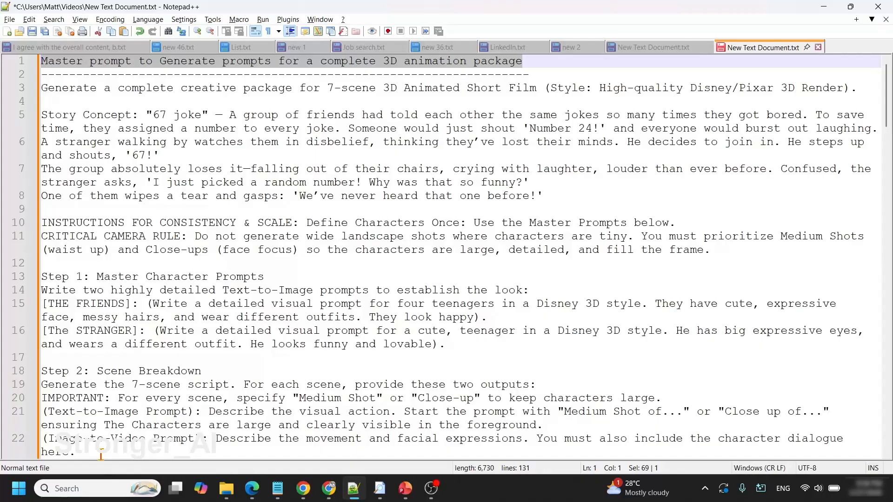
pyautogui.moveTo(101, 454); pyautogui.dragTo(40, 88)
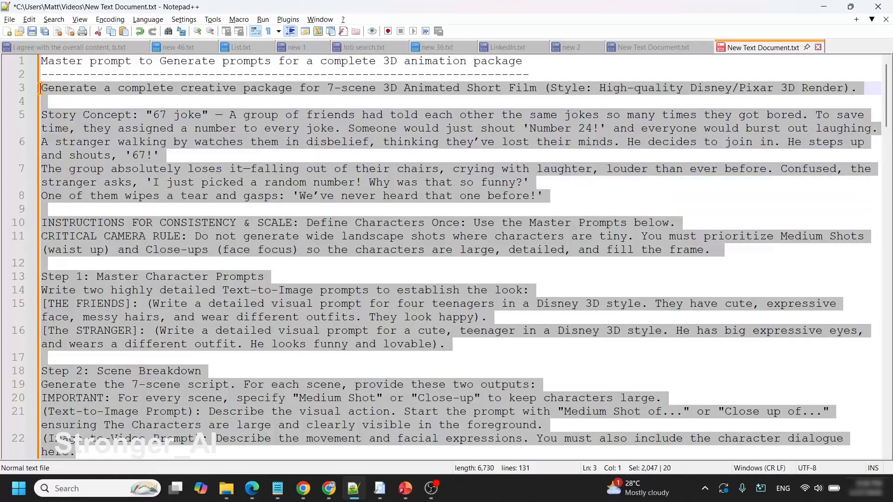
pyautogui.click(303, 488)
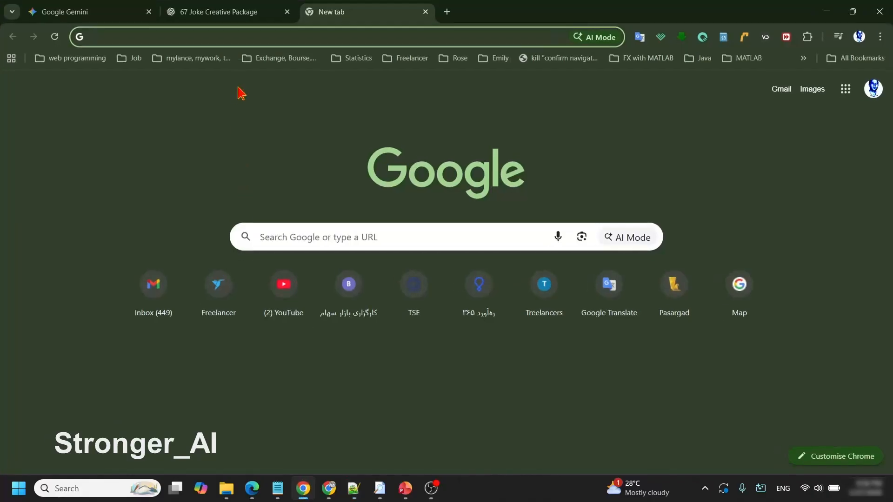
pyautogui.hotkey('ctrl', 'w')
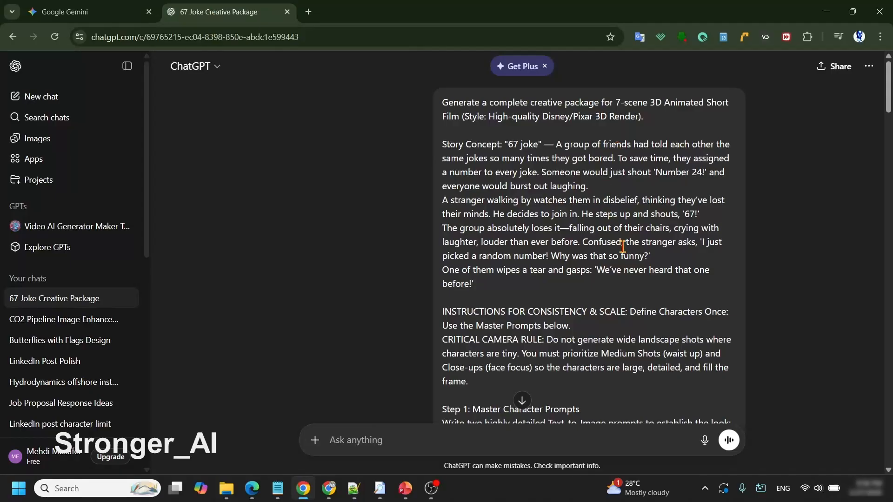
# Step: Read through the chat's master character prompts and the Scene 1 breakdown, highlighting its Text-to-Image Prompt and Image-to-Video Prompt headings
pyautogui.scroll(-7, 787, 242)
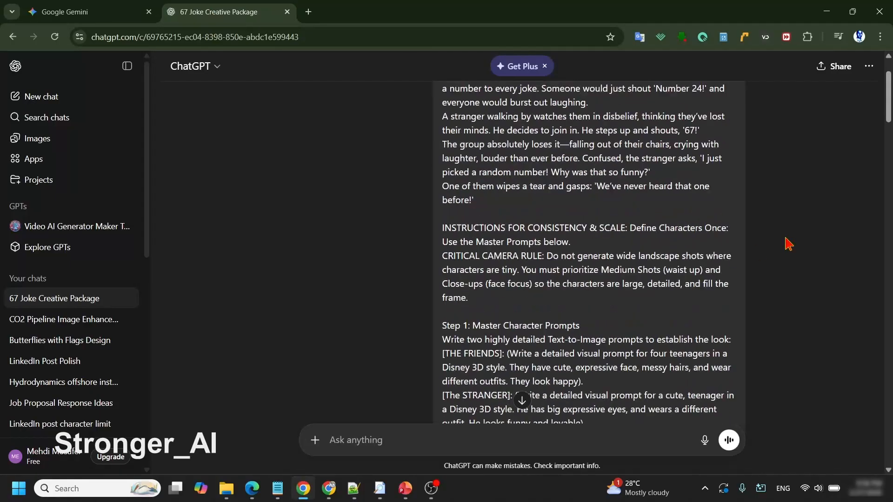
pyautogui.scroll(-7, 787, 243)
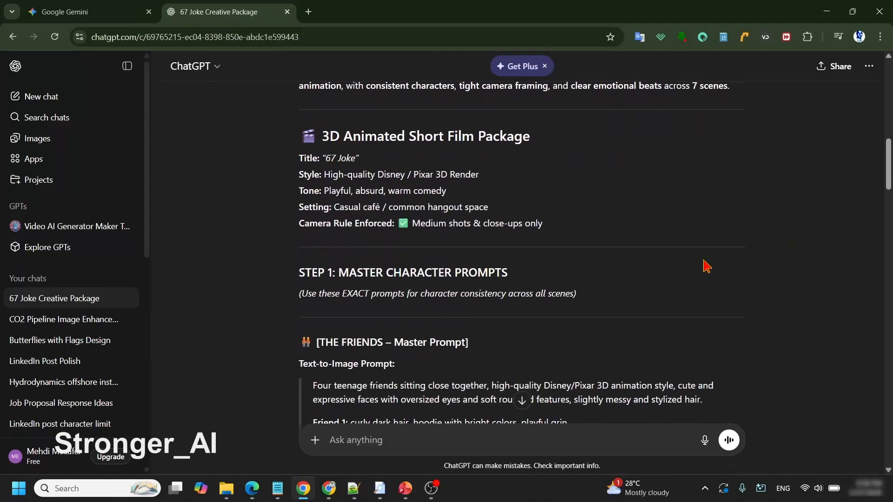
pyautogui.scroll(-1, 808, 254)
pyautogui.scroll(-2, 822, 212)
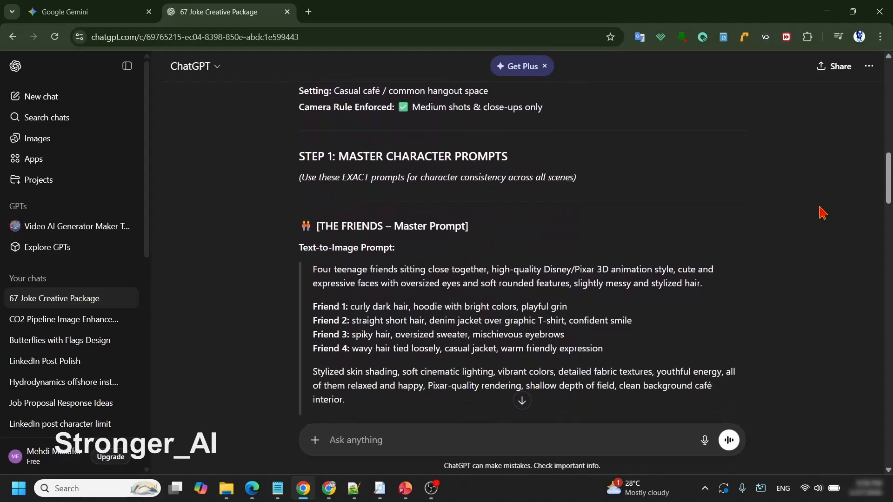
pyautogui.scroll(-1, 822, 213)
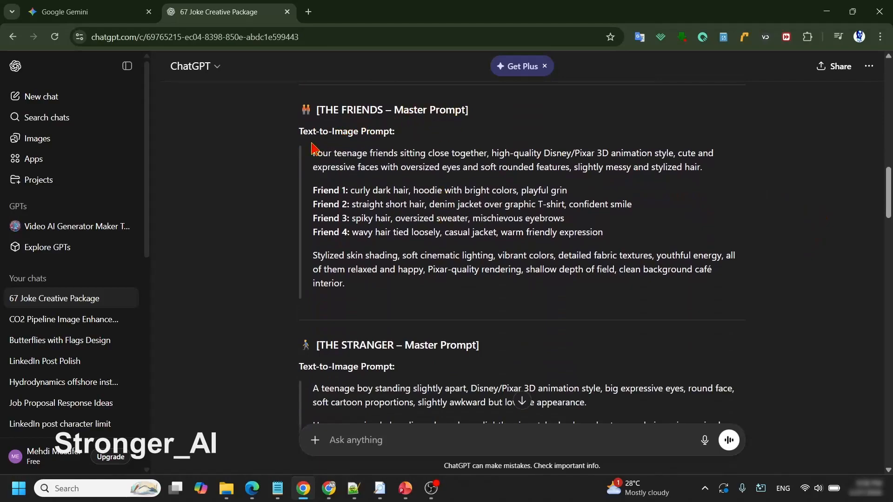
pyautogui.scroll(-3, 501, 196)
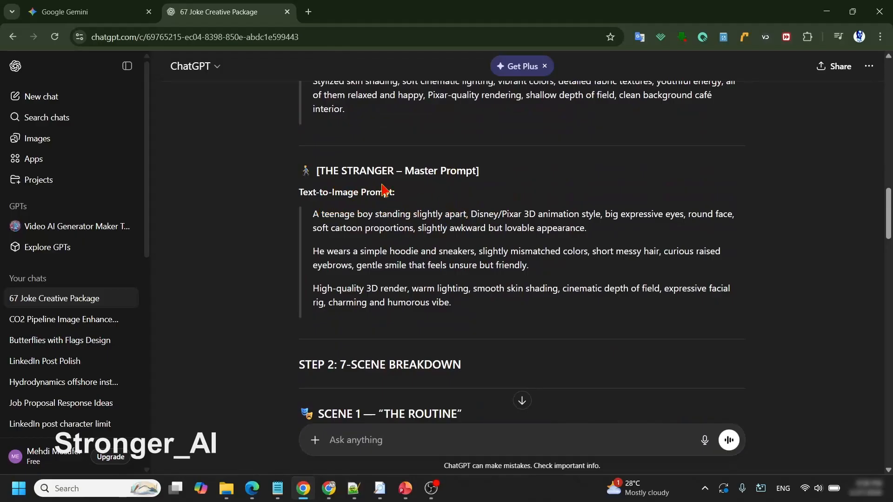
pyautogui.scroll(-5, 650, 178)
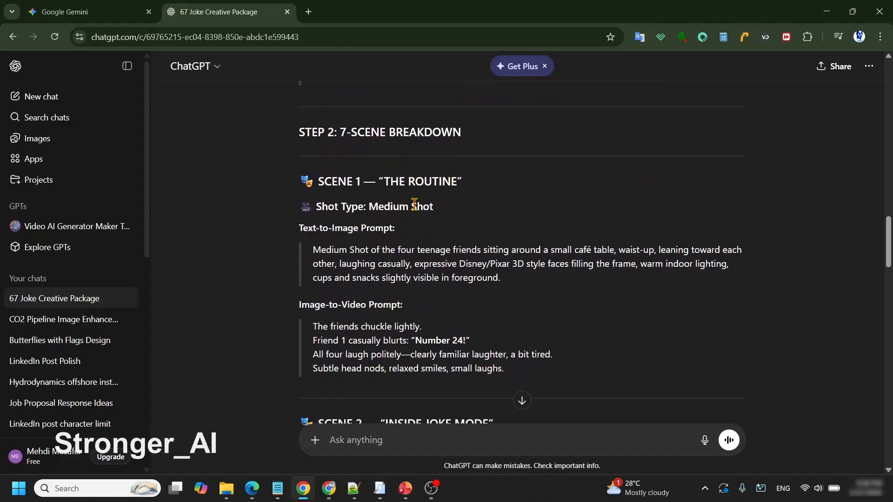
pyautogui.scroll(-1, 551, 189)
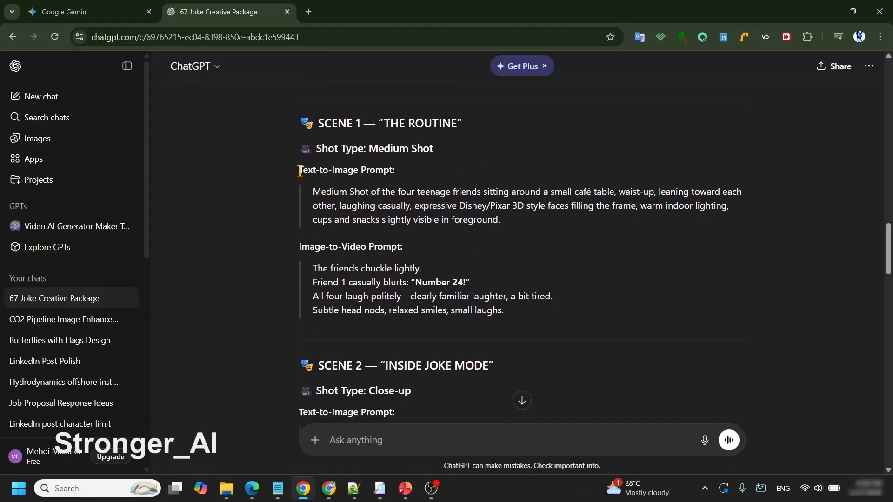
pyautogui.moveTo(299, 170); pyautogui.dragTo(396, 168)
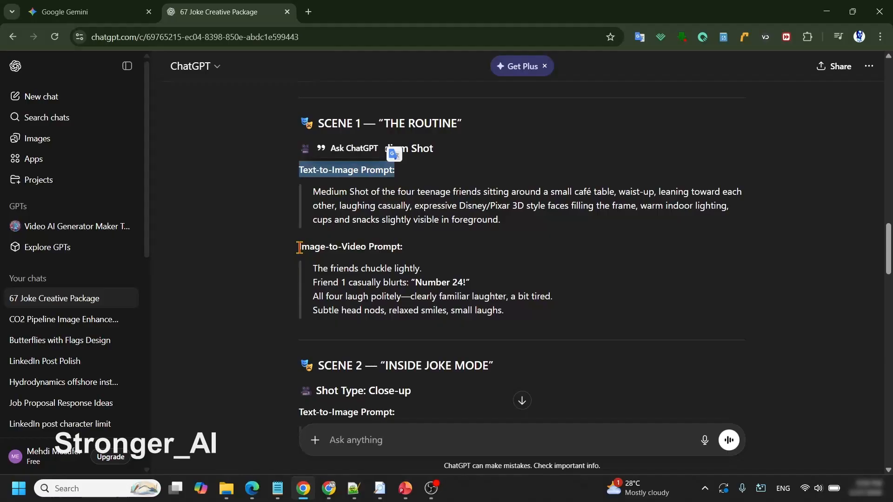
pyautogui.moveTo(299, 248); pyautogui.dragTo(425, 249)
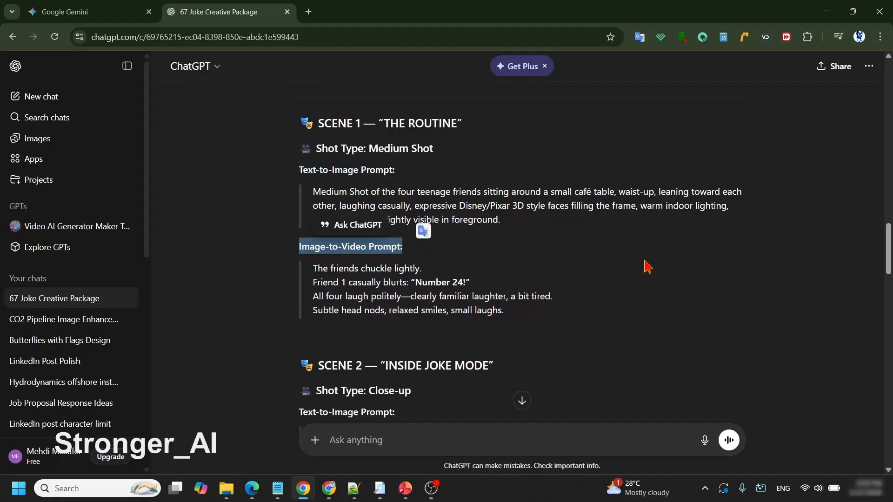
pyautogui.click(822, 230)
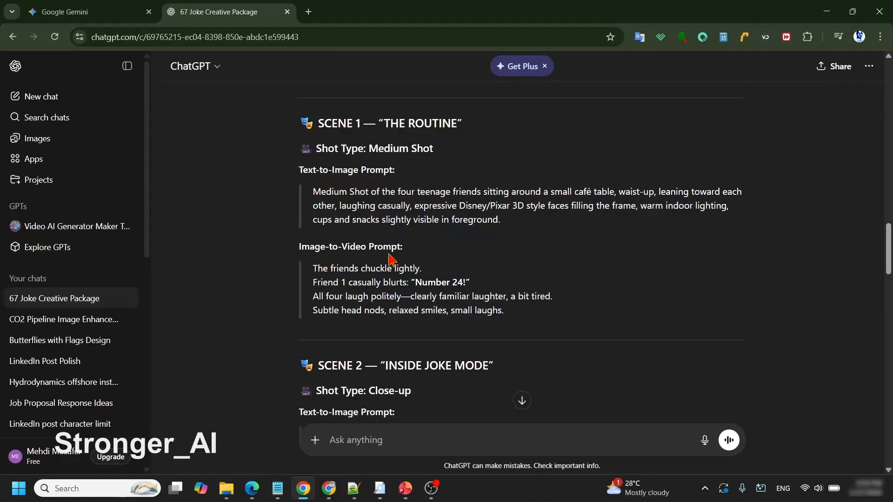
# Step: Copy the full text-to-image prompt under "THE FRIENDS – Master Prompt" in the ChatGPT answer
pyautogui.moveTo(889, 263); pyautogui.dragTo(889, 203)
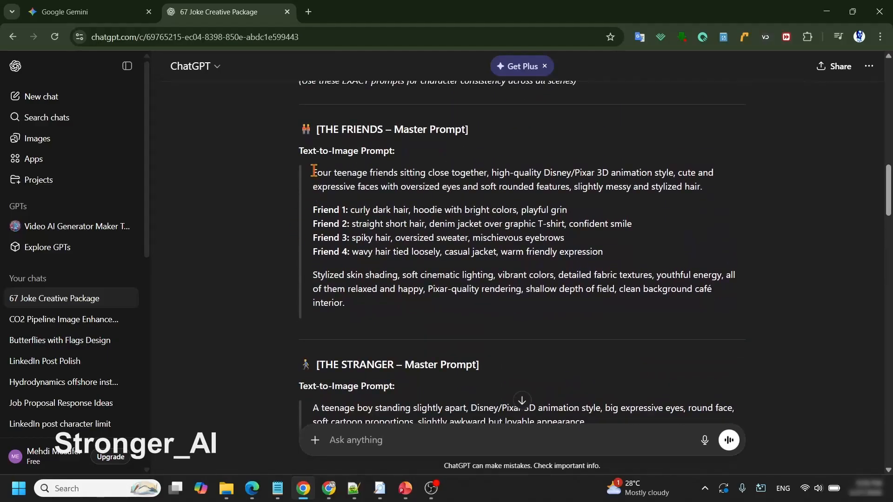
pyautogui.moveTo(314, 171); pyautogui.dragTo(356, 305)
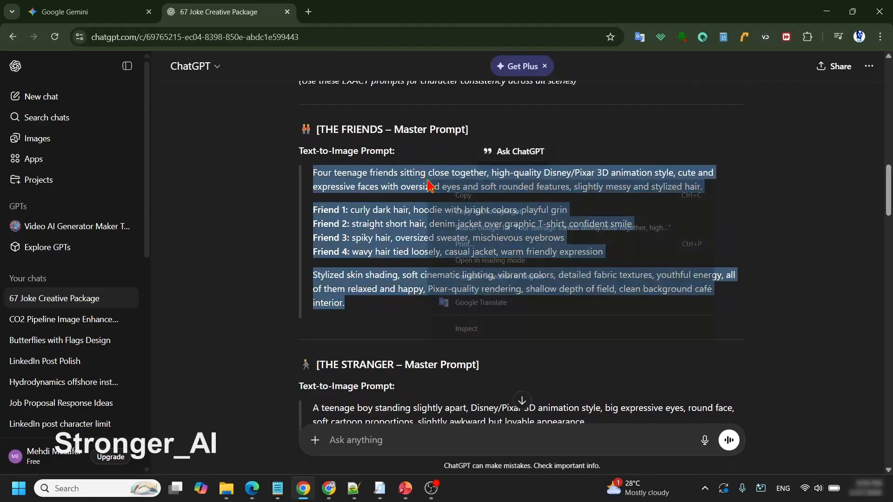
pyautogui.rightClick(449, 183)
pyautogui.click(462, 196)
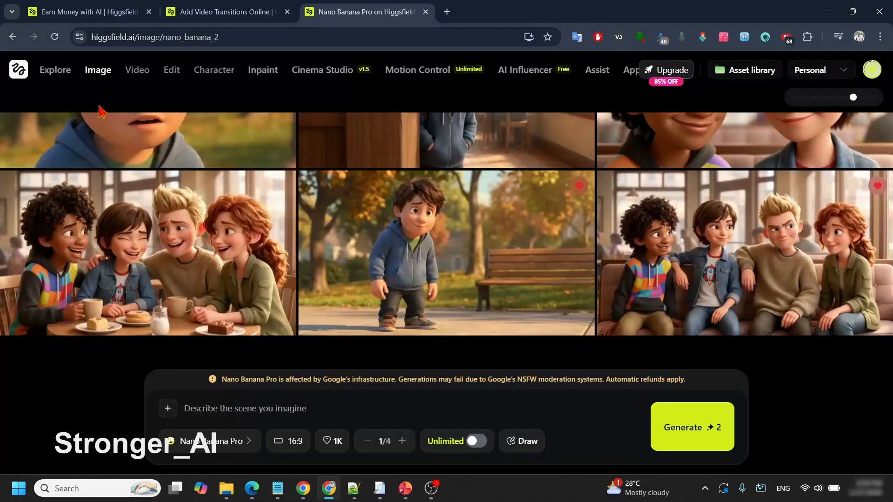
# Step: Switch to Higgsfield, choose the Nano Banana Pro image model, and paste the copied friends prompt as the scene description
pyautogui.moveTo(98, 75)
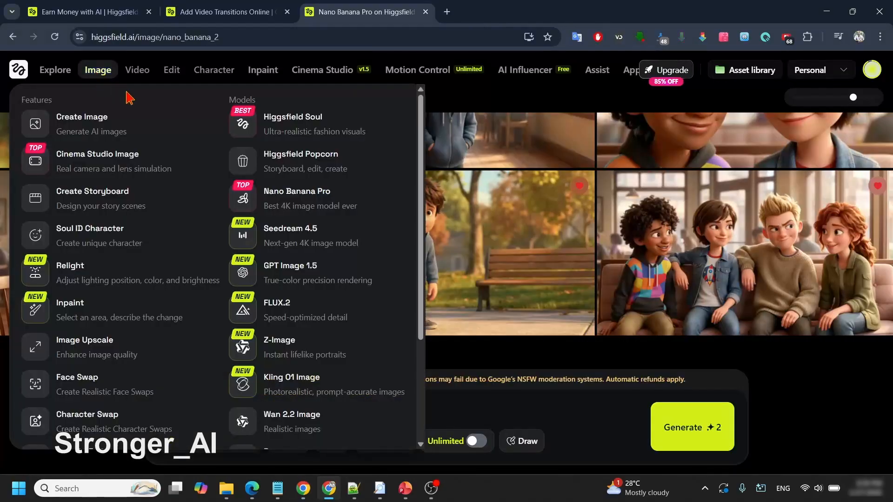
pyautogui.click(303, 203)
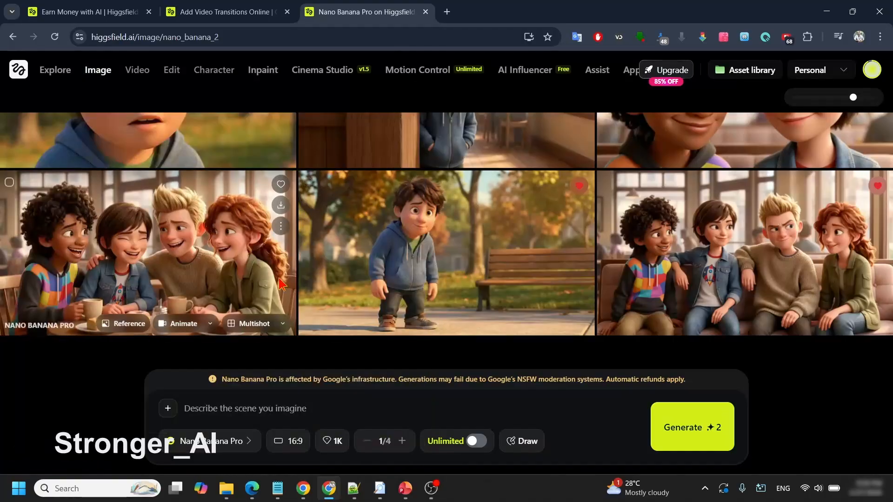
pyautogui.click(319, 413)
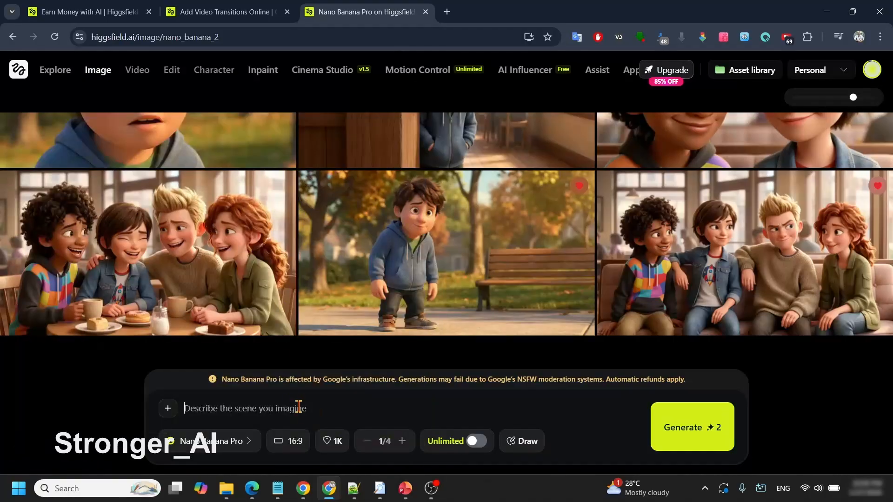
pyautogui.hotkey('ctrl', 'v')
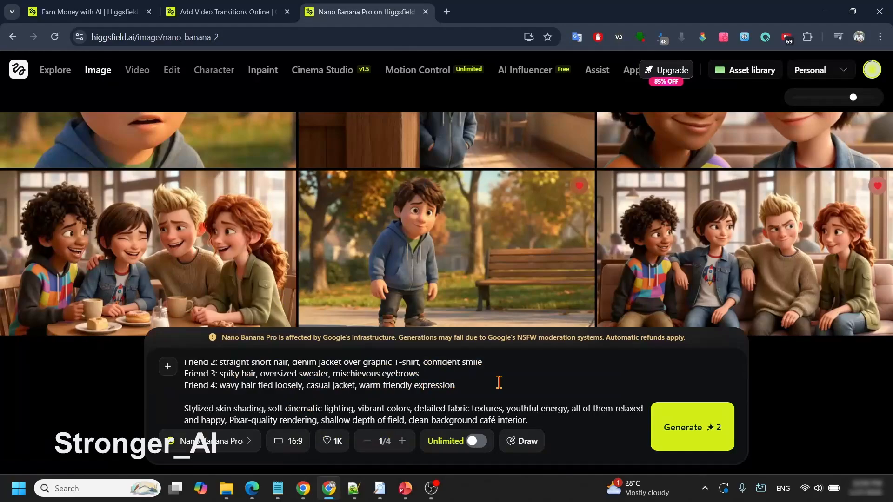
# Step: Set the image's aspect ratio to 16:9 and its quality to 1K
pyautogui.click(286, 442)
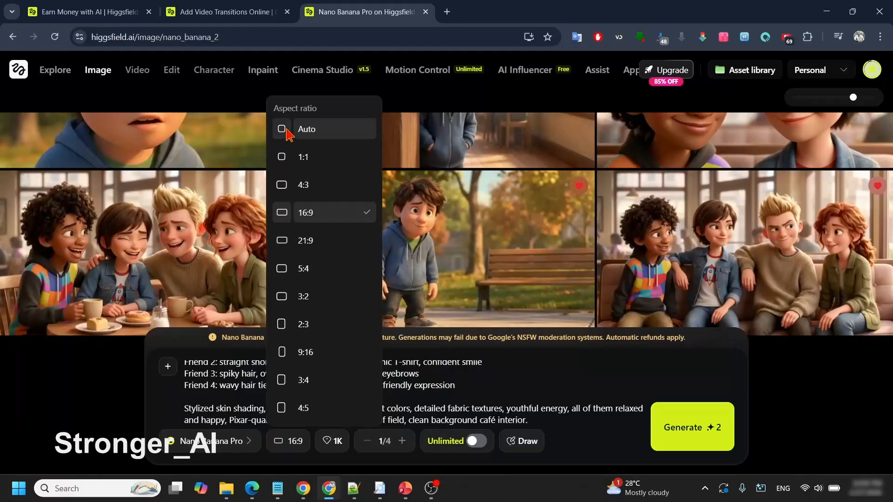
pyautogui.click(302, 213)
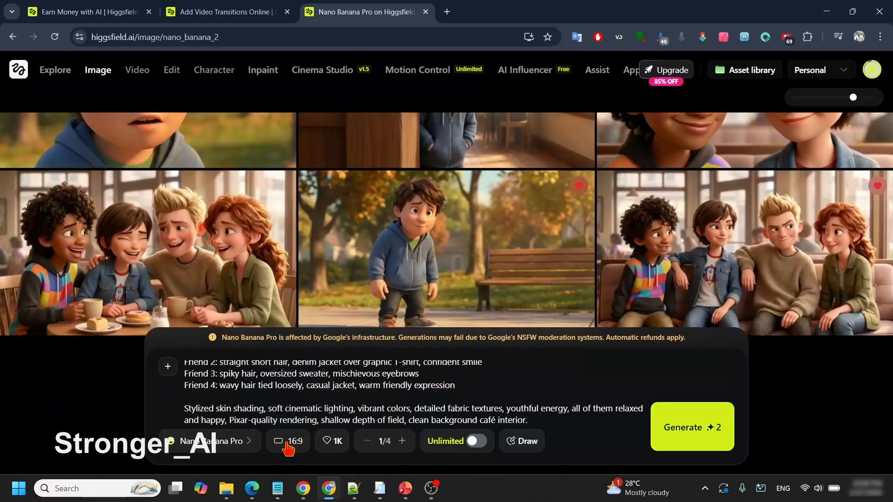
pyautogui.click(331, 442)
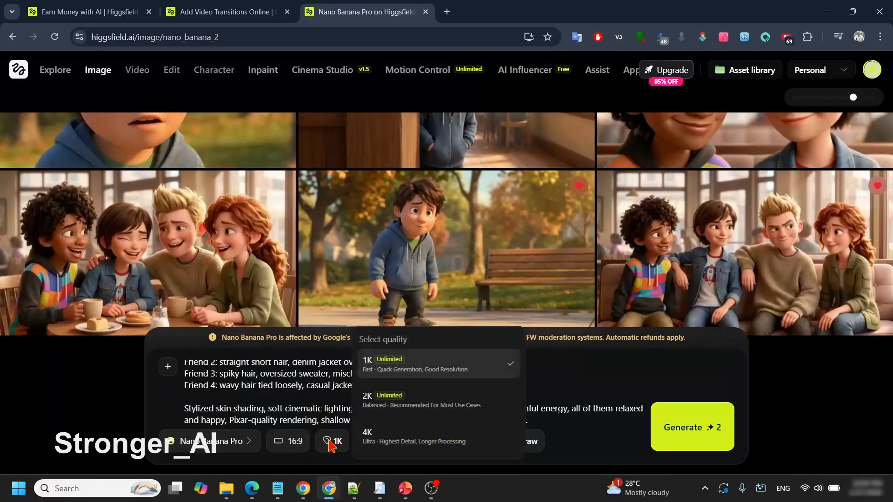
pyautogui.click(431, 368)
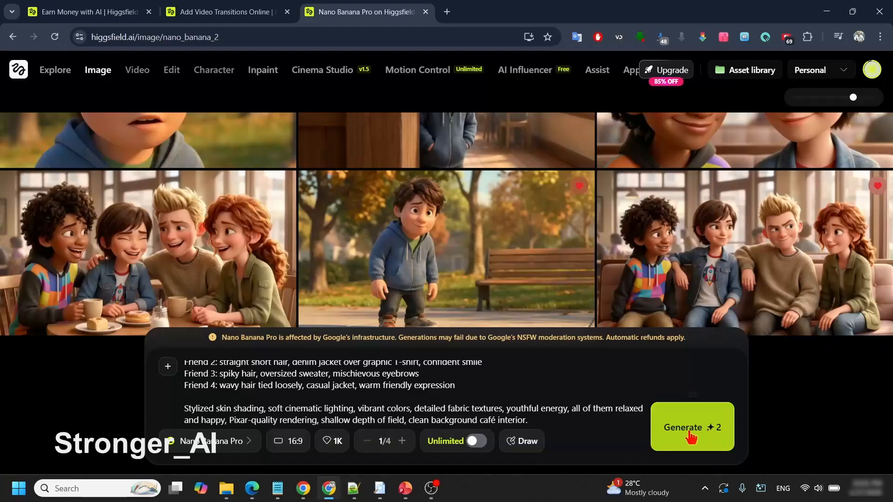
# Step: View the image of the four friends on the sofa at full size, close it, and open its list of further actions
pyautogui.click(747, 251)
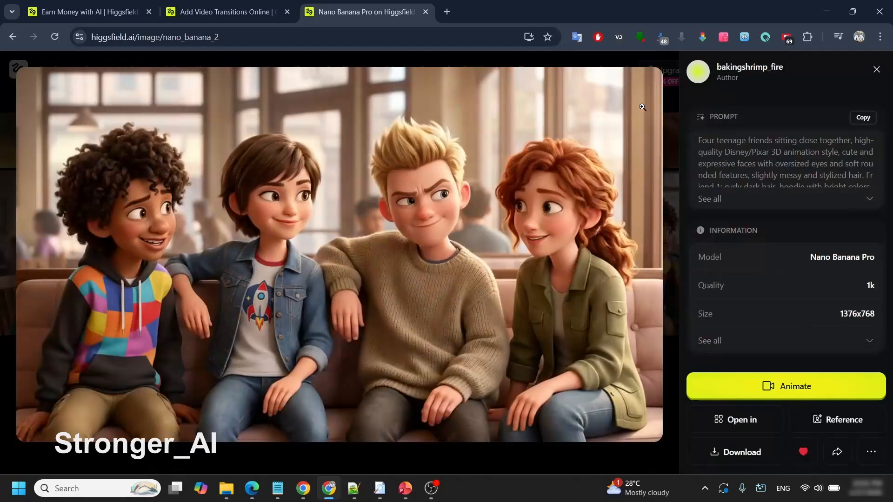
pyautogui.press('Escape')
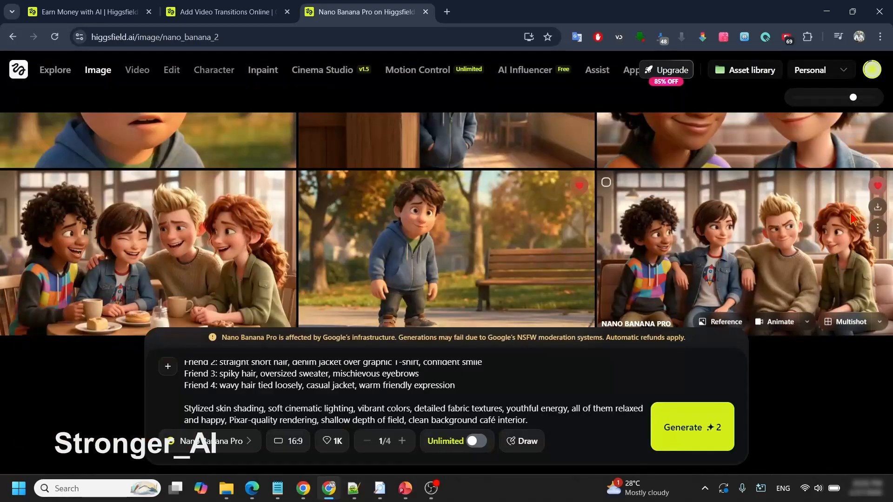
pyautogui.click(878, 229)
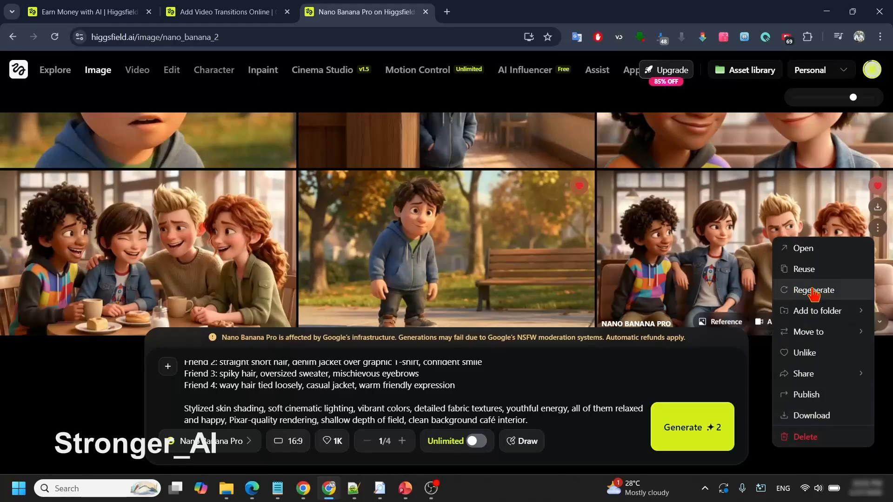
# Step: Return to the ChatGPT chat and copy the full text-to-image prompt under "THE STRANGER – Master Prompt"
pyautogui.click(303, 488)
pyautogui.scroll(-4, 780, 216)
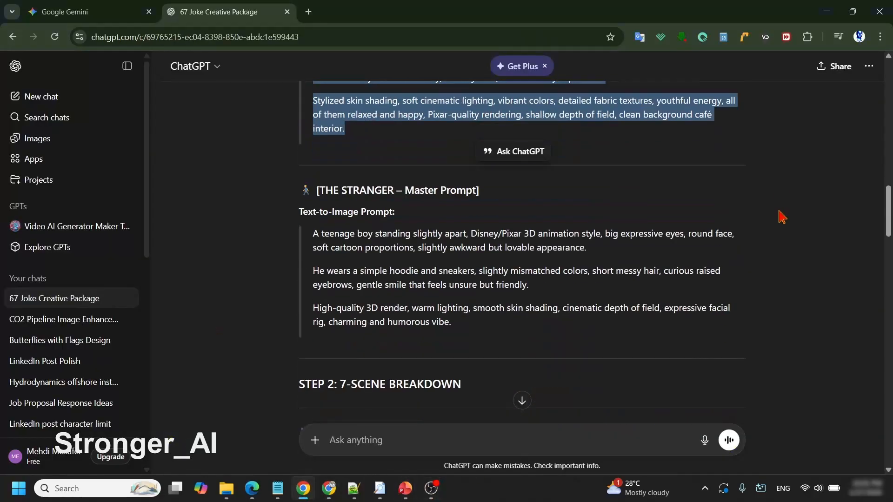
pyautogui.tripleClick(401, 244)
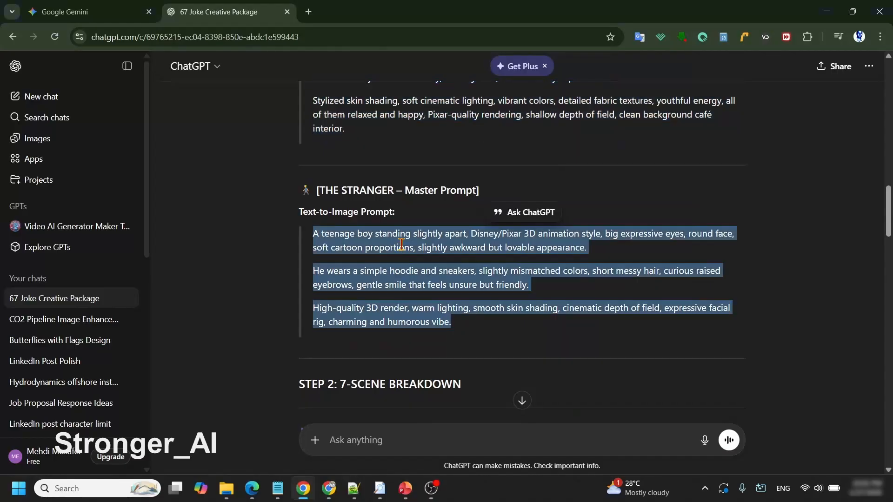
pyautogui.rightClick(406, 243)
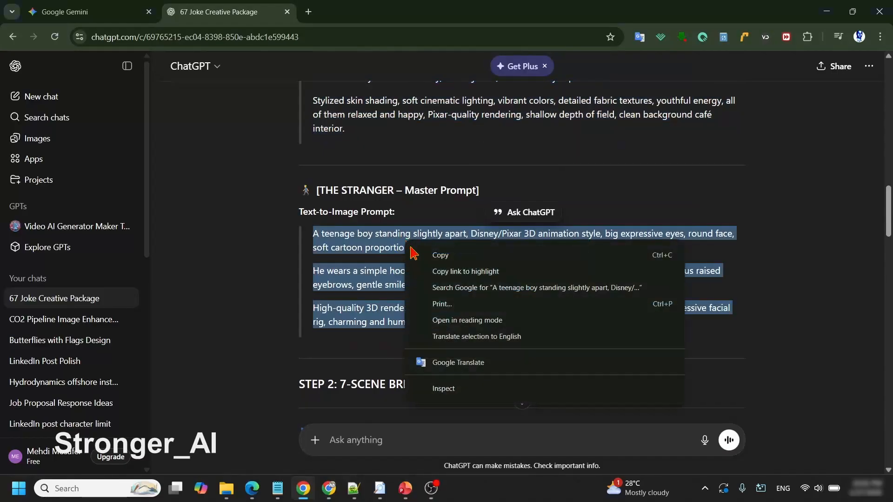
pyautogui.click(433, 253)
# Step: Switch back to Higgsfield and replace the friends prompt with the copied stranger prompt
pyautogui.click(327, 491)
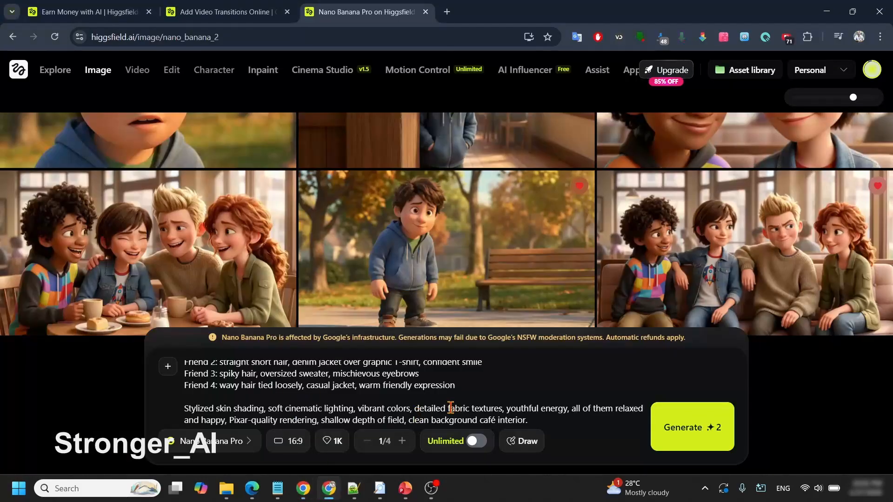
pyautogui.hotkey('ctrl', 'a')
pyautogui.hotkey('ctrl', 'v')
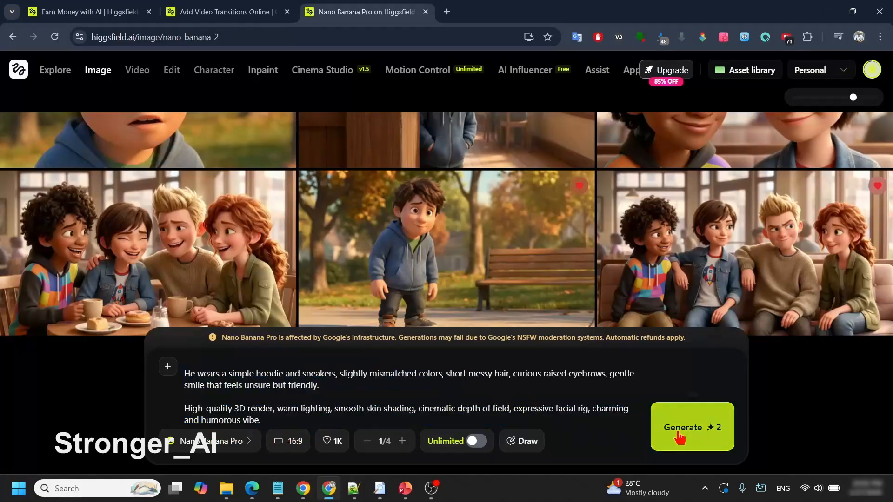
# Step: View the image of the boy beside the park bench at full size and close it
pyautogui.click(384, 224)
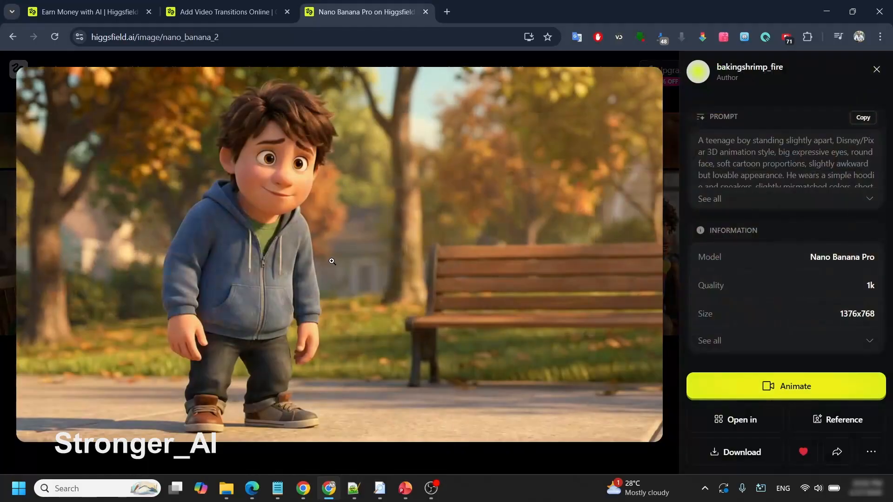
pyautogui.press('Escape')
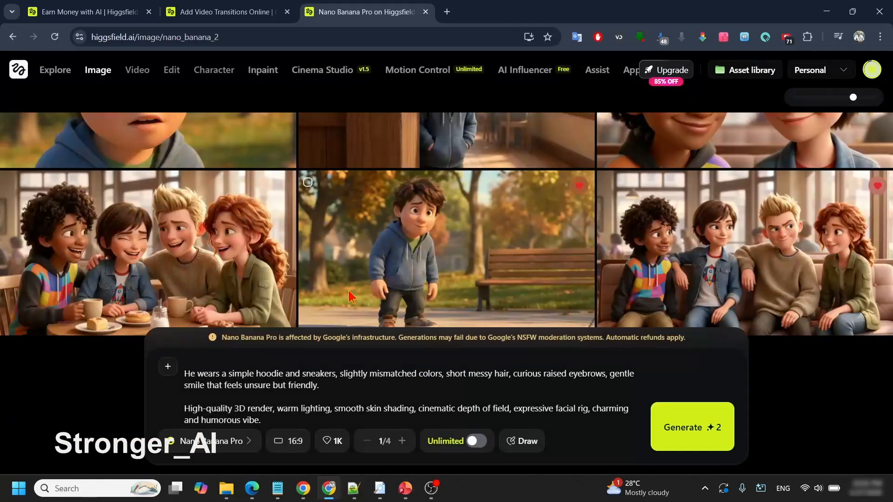
# Step: Return to the ChatGPT chat and copy the text-to-image prompt of SCENE 1 — "THE ROUTINE"
pyautogui.click(304, 489)
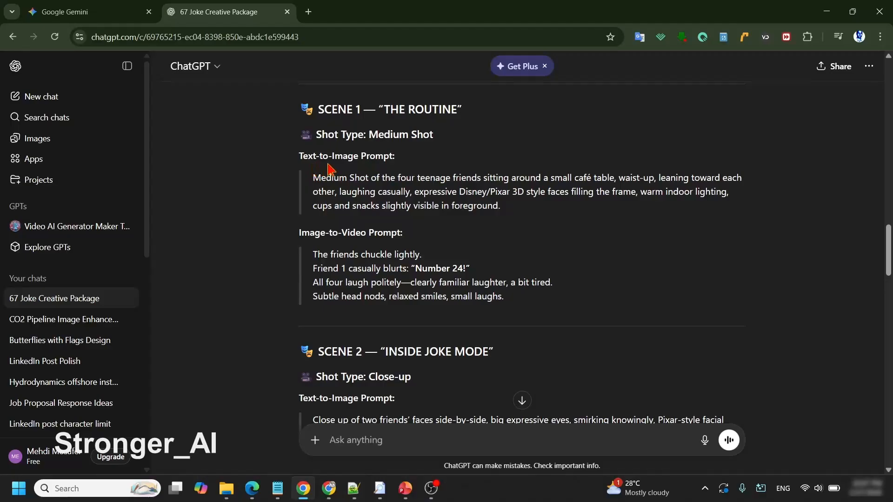
pyautogui.moveTo(314, 179); pyautogui.dragTo(509, 215)
pyautogui.rightClick(467, 191)
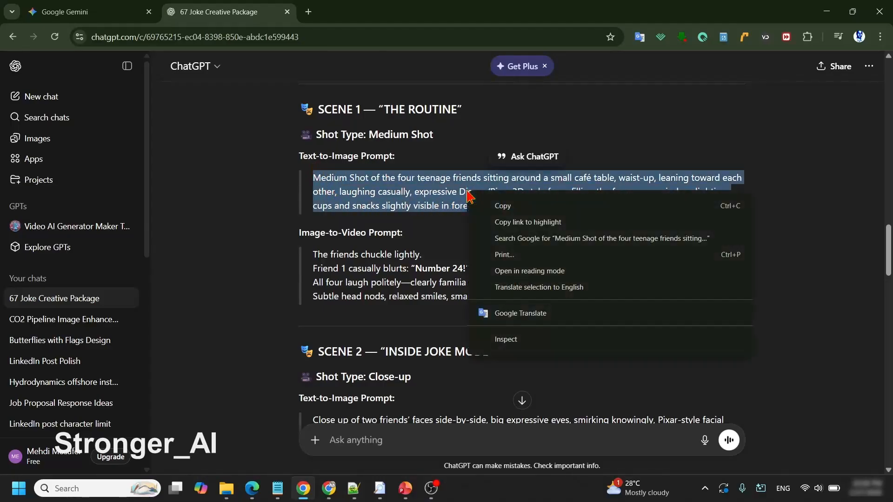
pyautogui.click(501, 205)
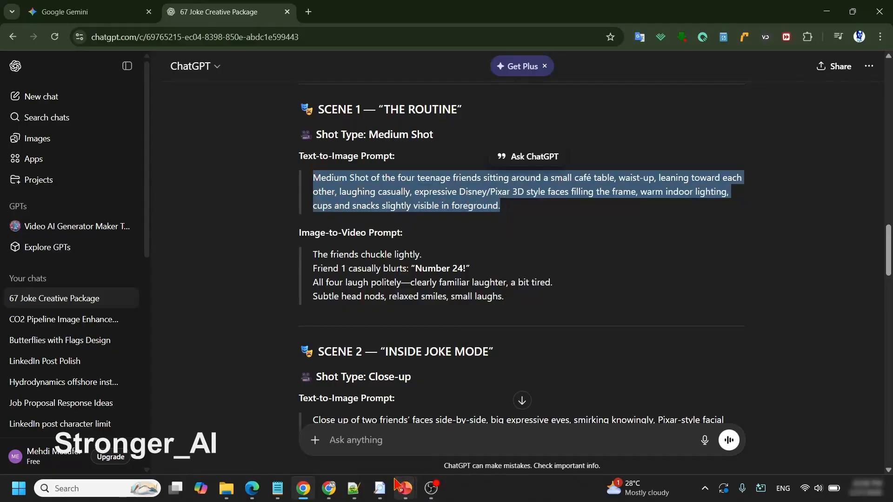
# Step: Switch back to Higgsfield and open Cinema Studio in image mode
pyautogui.click(329, 488)
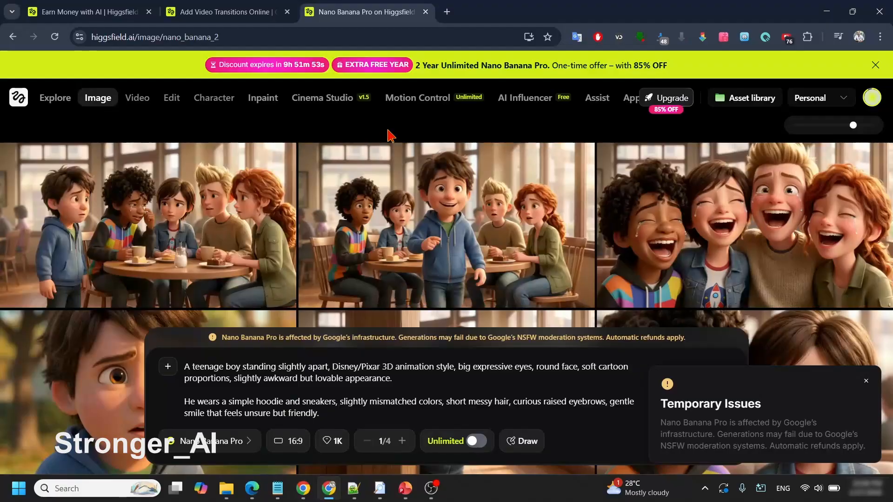
pyautogui.click(320, 100)
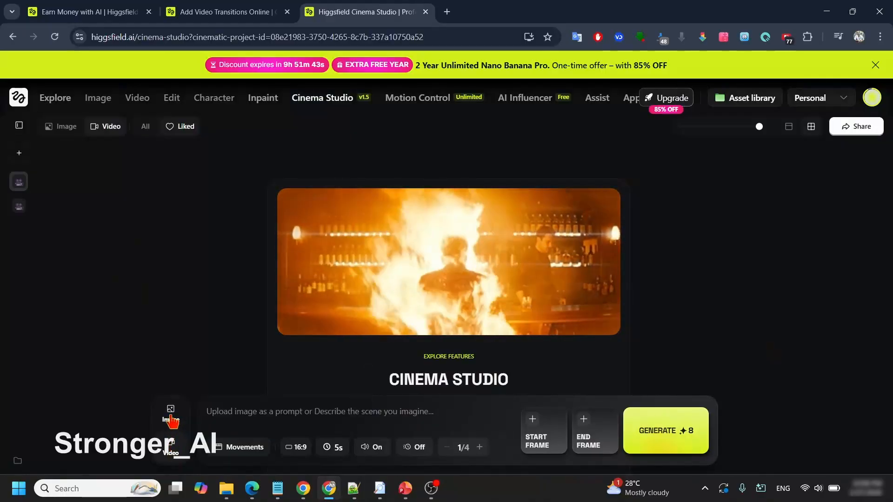
pyautogui.click(171, 416)
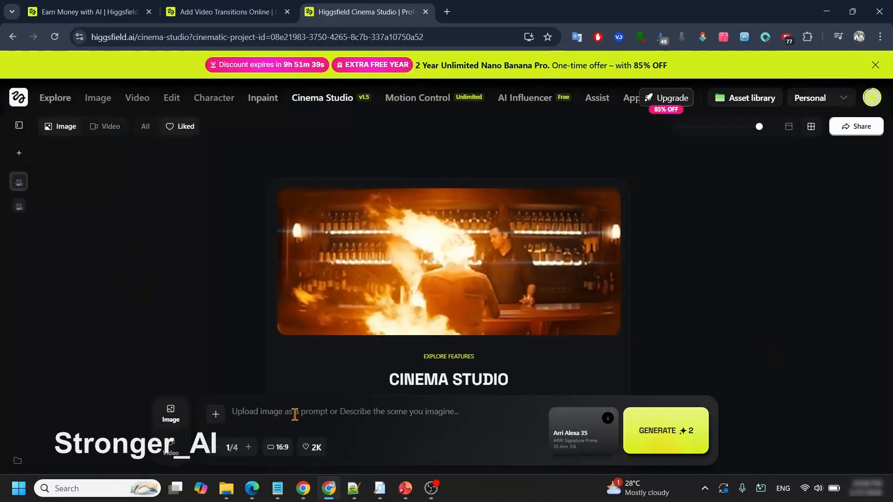
# Step: Attach the liked image of the four friends on the sofa as reference and paste the copied Scene 1 prompt
pyautogui.click(215, 415)
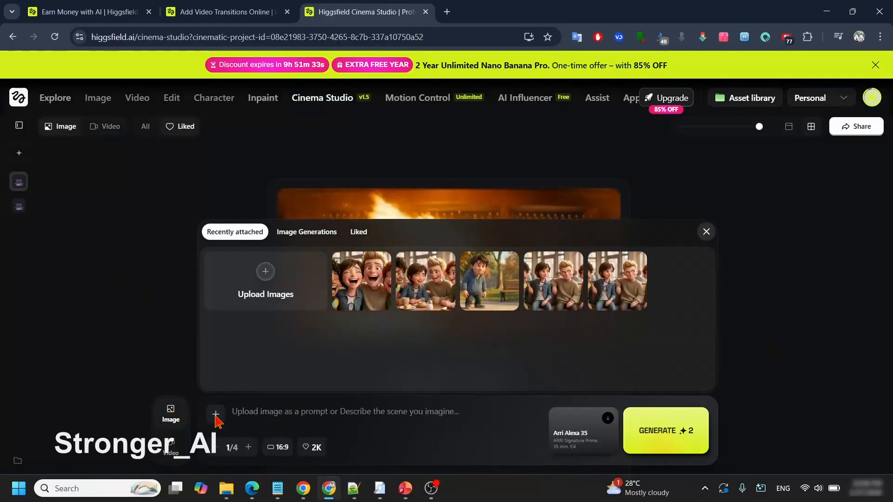
pyautogui.click(361, 235)
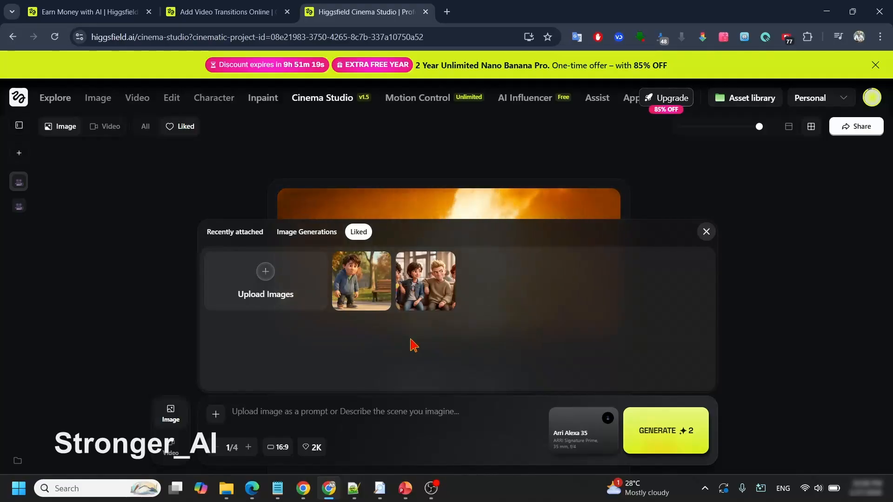
pyautogui.click(421, 292)
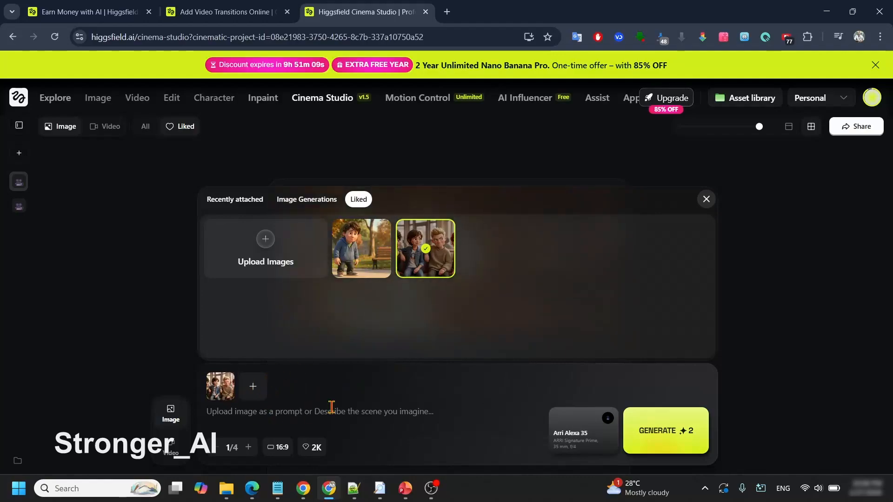
pyautogui.click(316, 412)
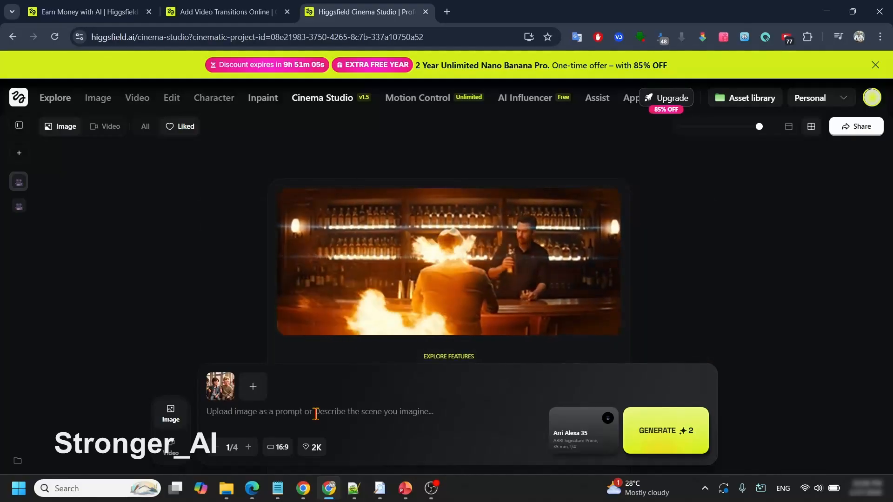
pyautogui.write('Medium Shot of the four teenage friends sitting around a small café table, waist-up, leaning toward each other, laughing casually, expressive Disney/Pixar 3D style faces filling the frame, warm indoor lighting, cups and snacks slightly visible in foreground.')
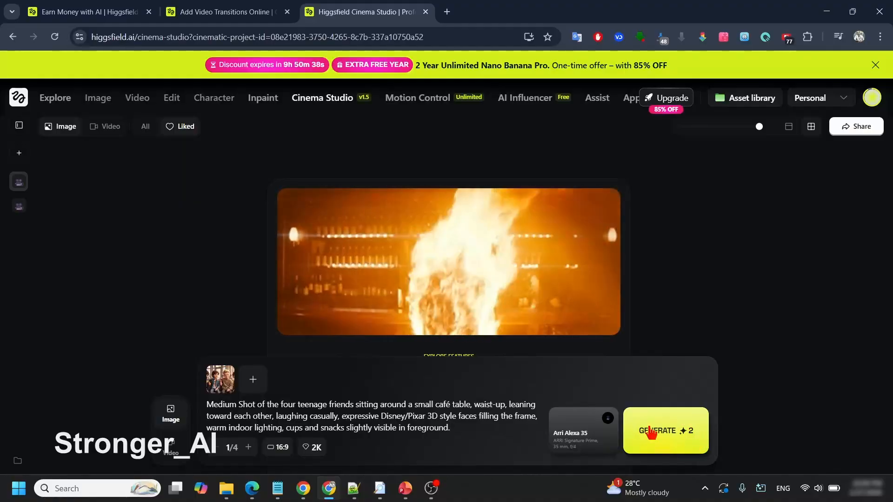
# Step: Open the s1 image from the Videos folder in File Explorer, view it maximized, and close it
pyautogui.click(828, 13)
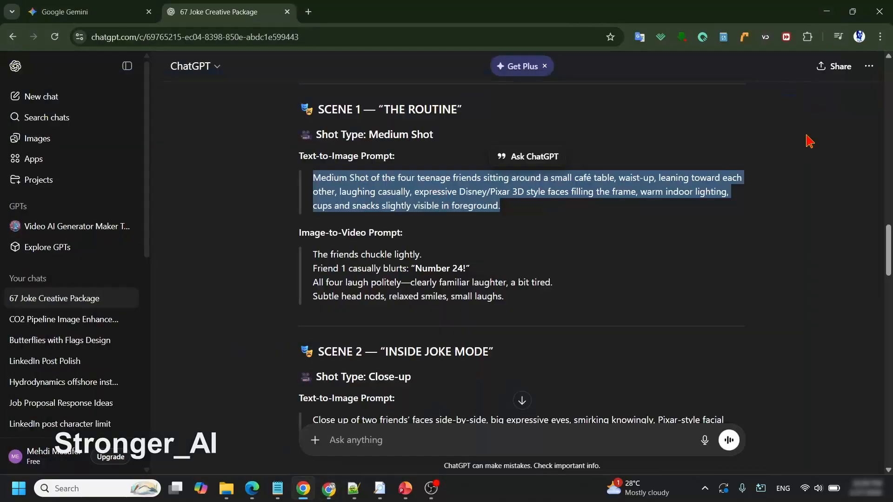
pyautogui.click(228, 485)
pyautogui.click(441, 333)
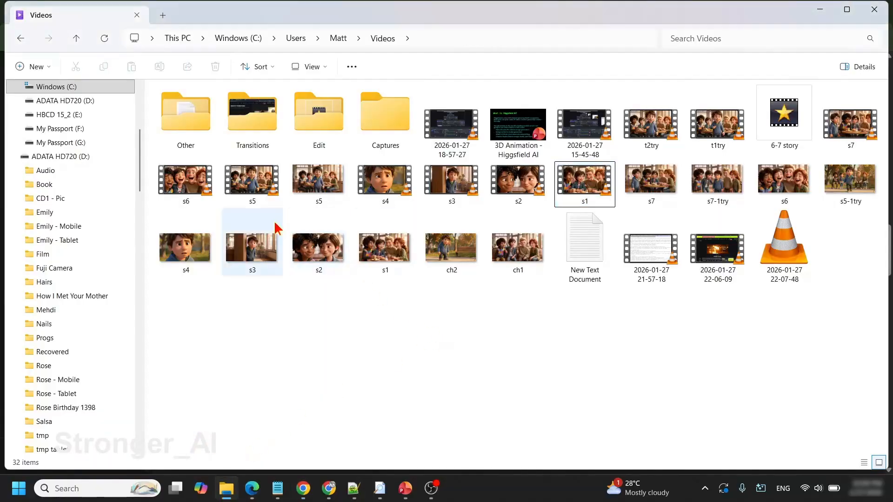
pyautogui.click(383, 246)
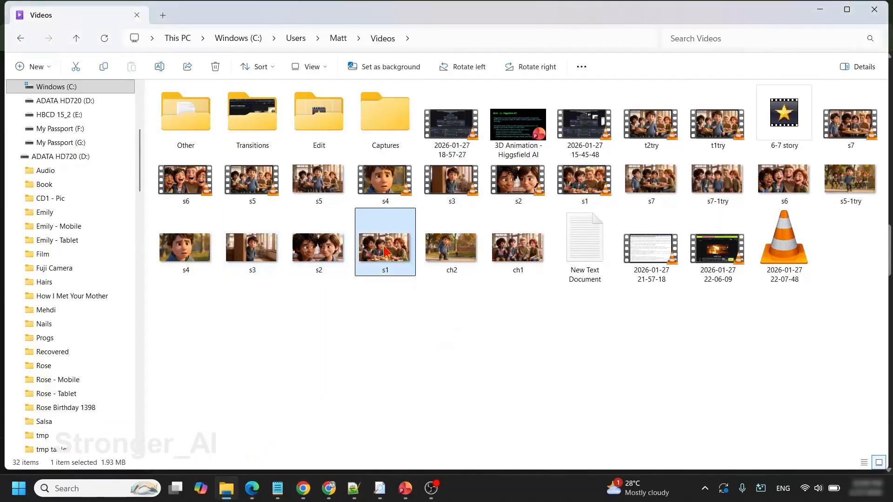
pyautogui.doubleClick(384, 251)
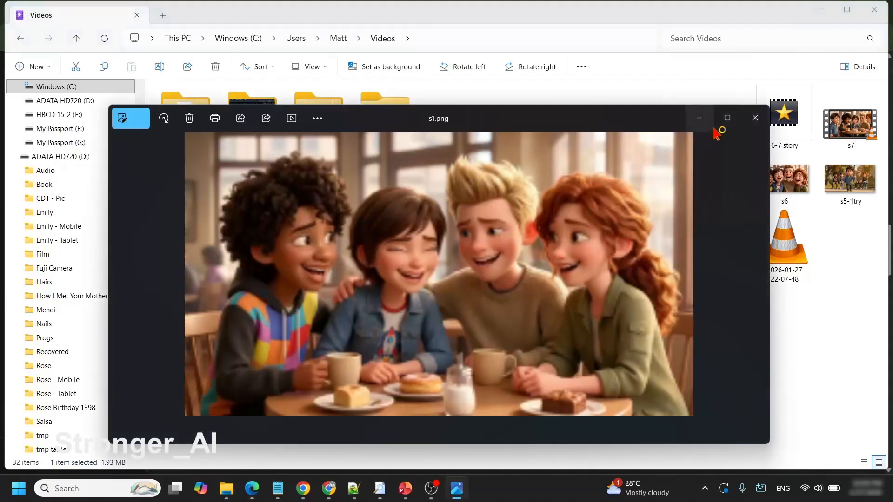
pyautogui.click(727, 120)
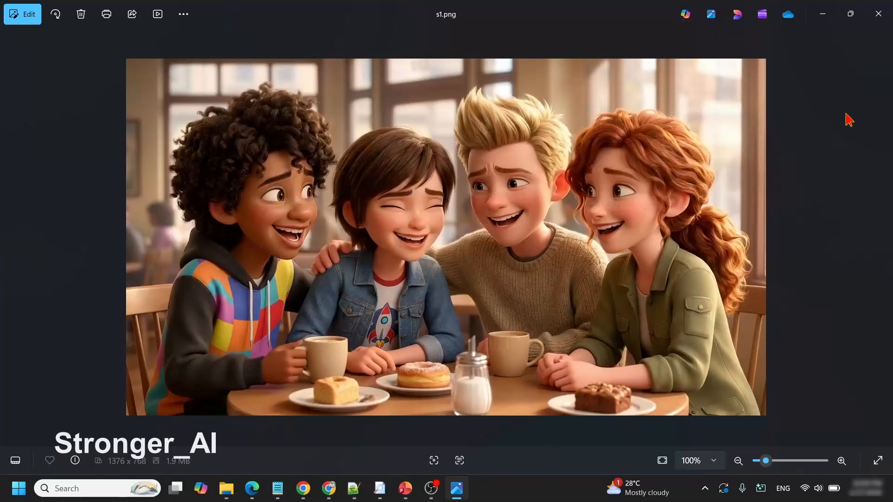
pyautogui.click(878, 13)
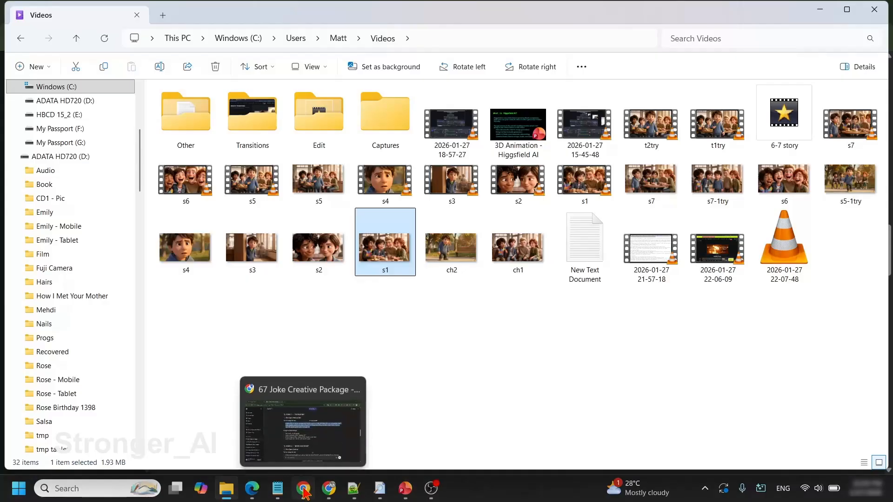
# Step: Review THE FRIENDS master prompt in the ChatGPT chat and check the saved images in the Videos folder
pyautogui.click(304, 492)
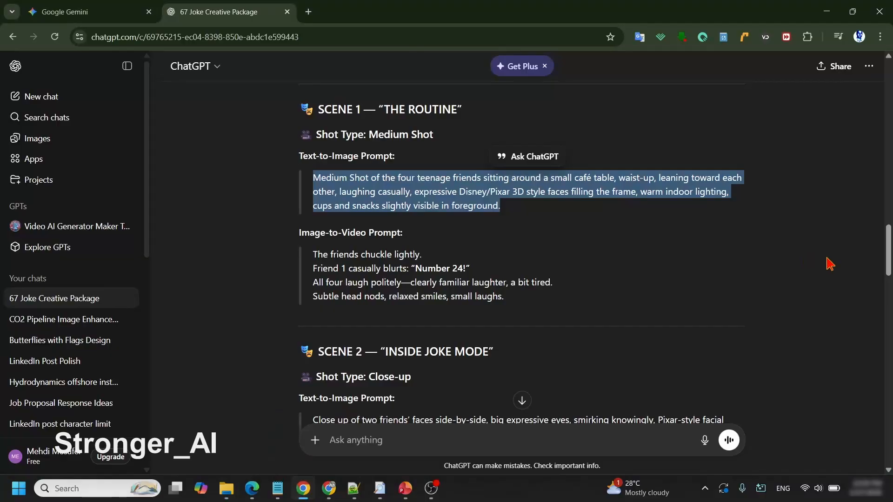
pyautogui.moveTo(889, 246); pyautogui.dragTo(889, 182)
pyautogui.click(226, 489)
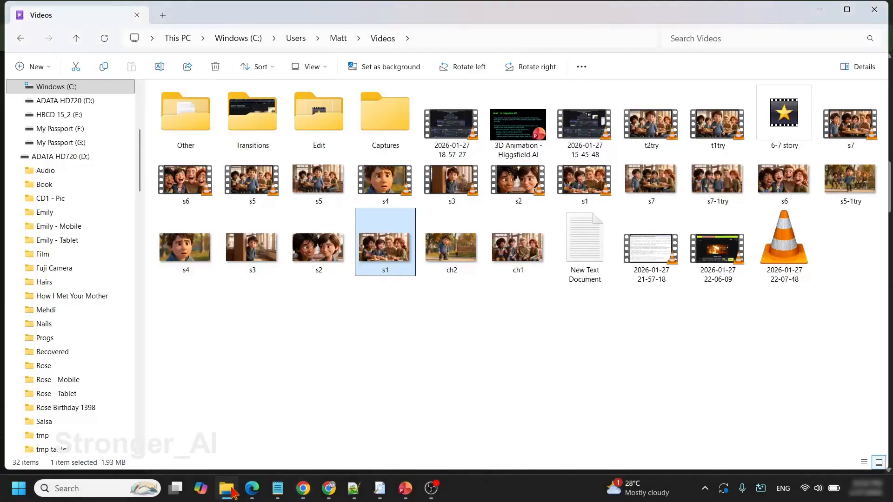
pyautogui.click(324, 350)
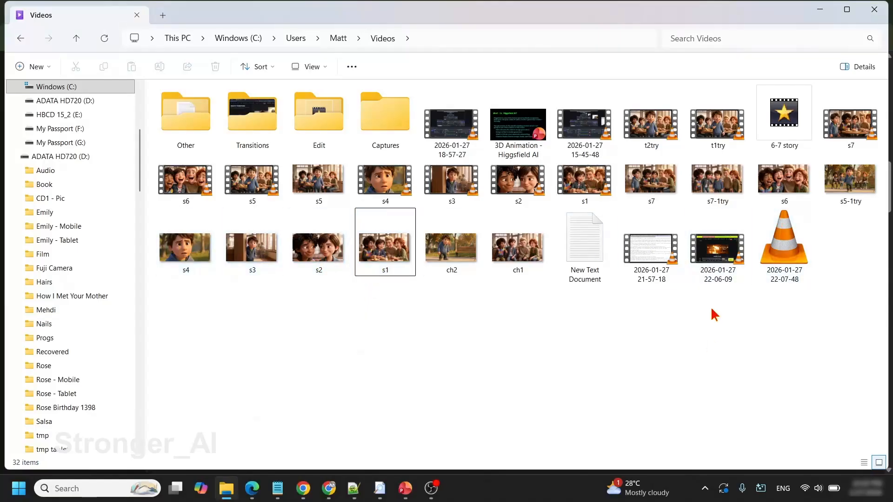
pyautogui.click(820, 14)
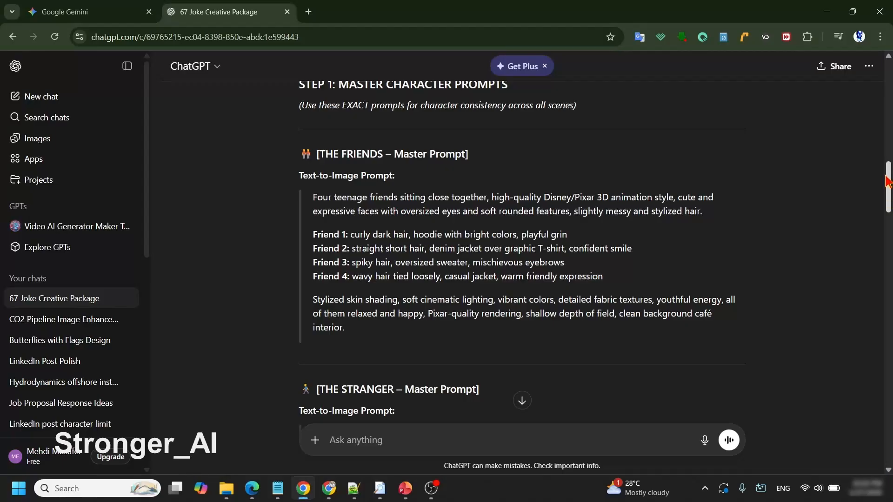
# Step: Copy the full image-to-video prompt of SCENE 1 — "THE ROUTINE" from the ChatGPT chat
pyautogui.moveTo(886, 181); pyautogui.dragTo(887, 248)
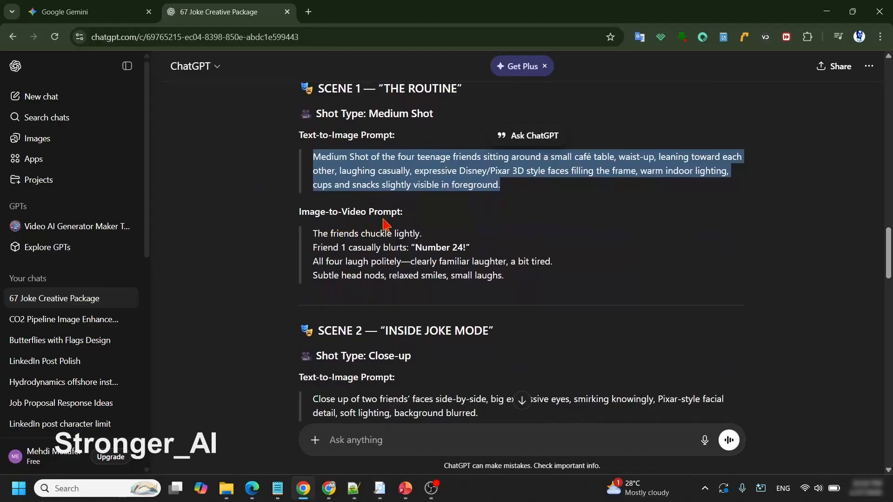
pyautogui.moveTo(313, 235); pyautogui.dragTo(511, 285)
pyautogui.rightClick(412, 257)
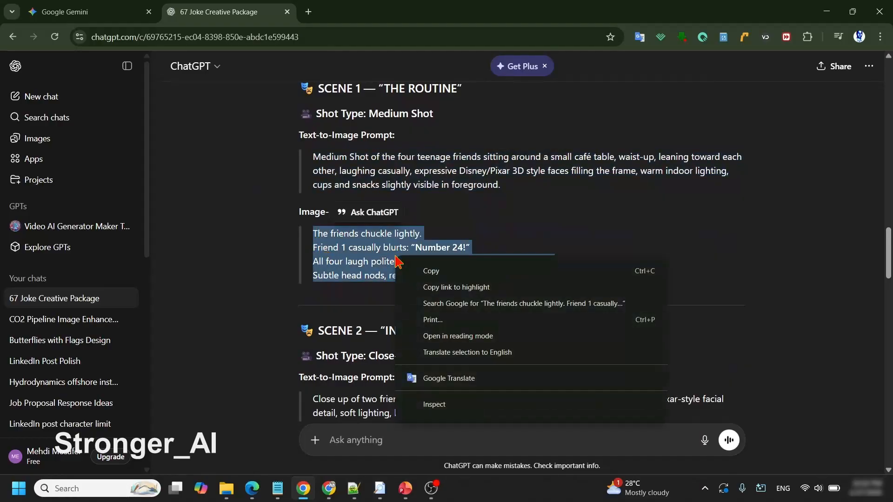
pyautogui.click(430, 270)
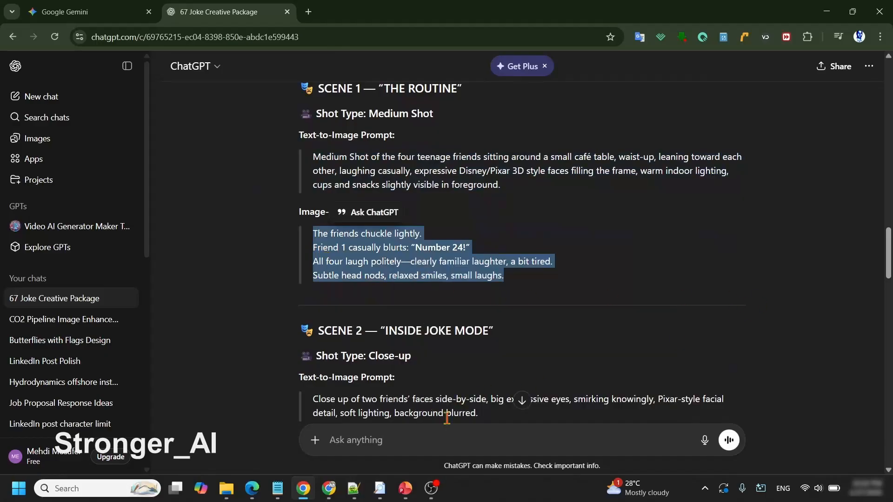
# Step: Switch back to Higgsfield, clear the image prompt, change Cinema Studio to video mode, and paste the copied image-to-video prompt
pyautogui.click(329, 491)
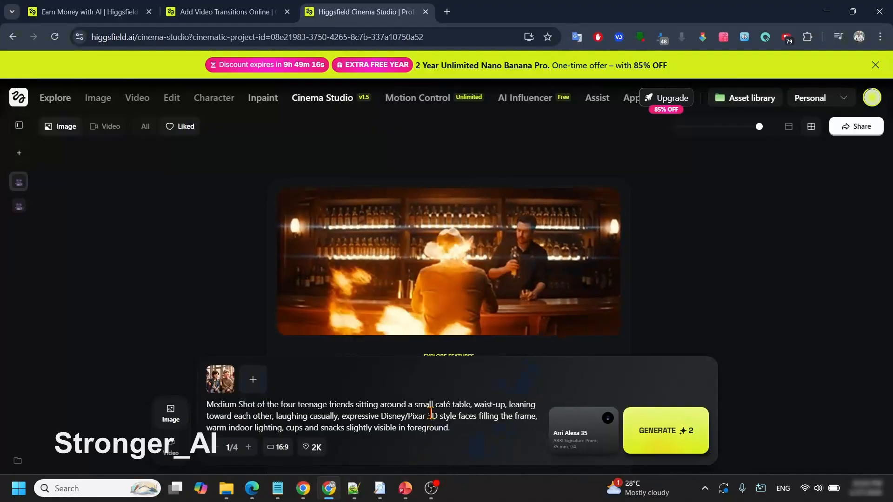
pyautogui.tripleClick(430, 414)
pyautogui.press('BackSpace')
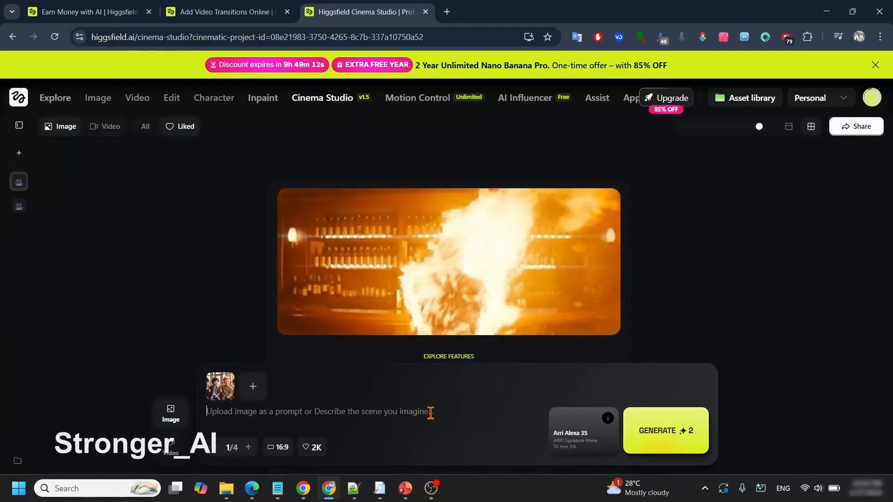
pyautogui.click(170, 448)
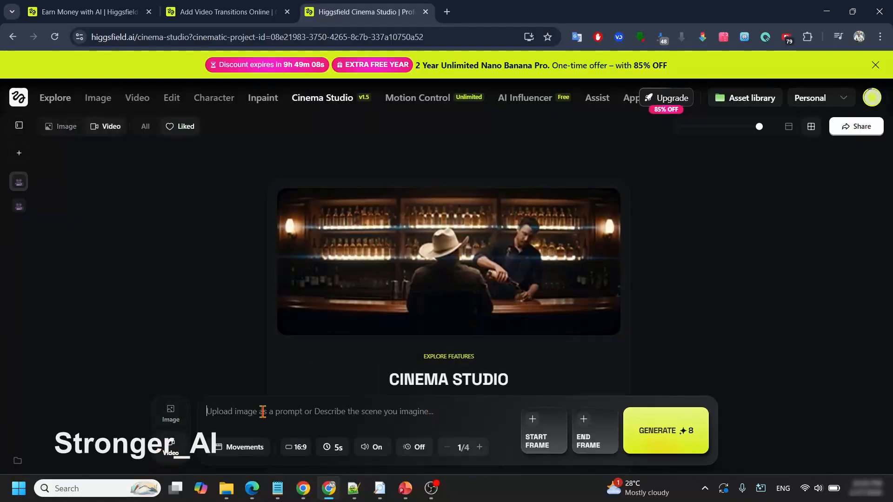
pyautogui.hotkey('ctrl', 'v')
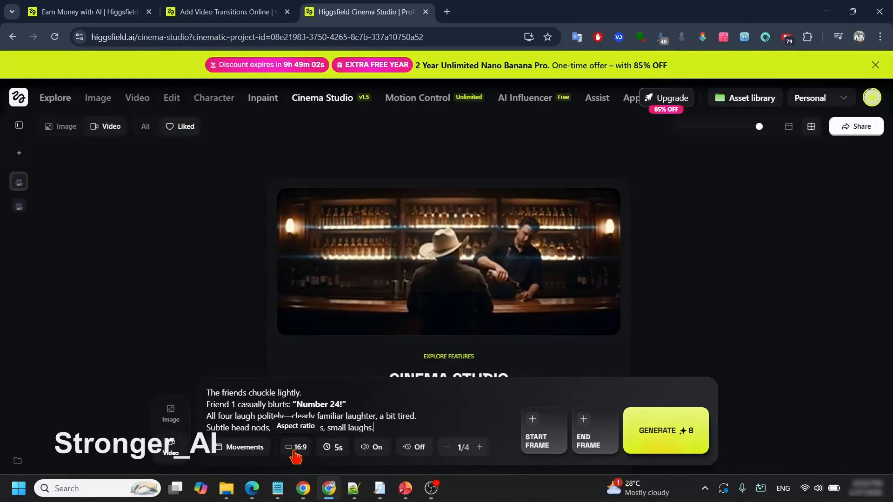
# Step: Set the video duration to 5s and use the generated image of the four friends at the café table as start frame
pyautogui.click(331, 448)
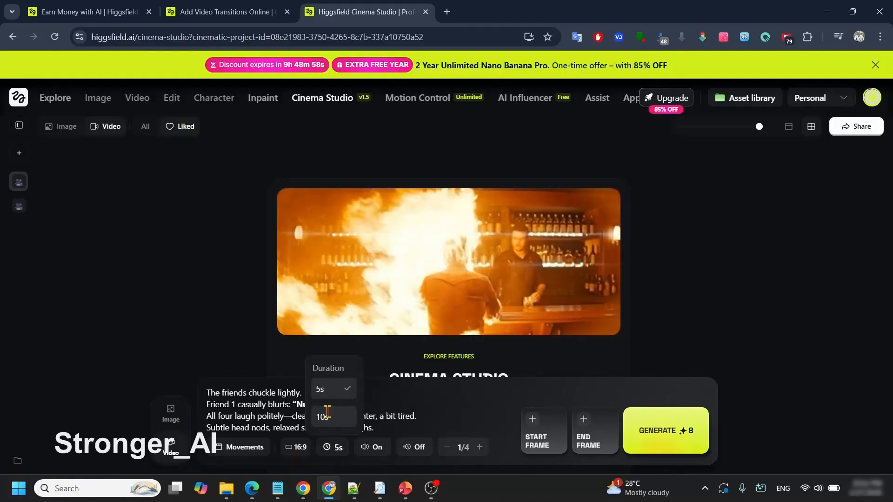
pyautogui.click(331, 393)
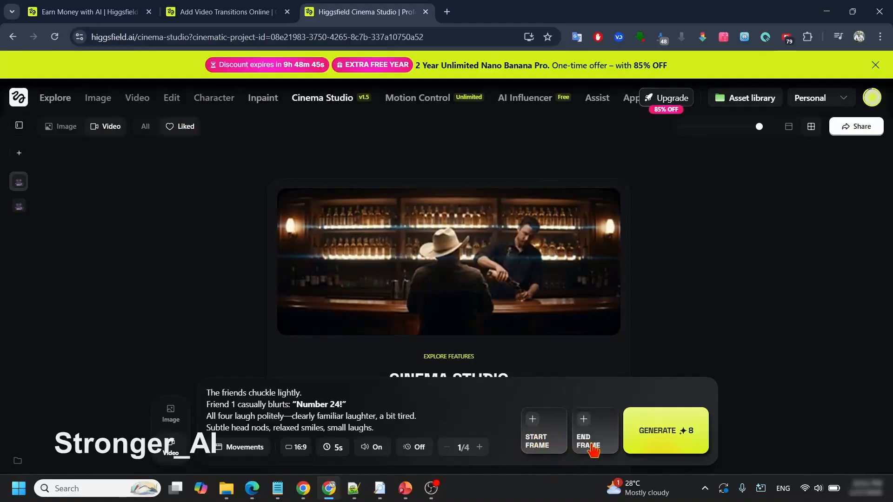
pyautogui.click(536, 443)
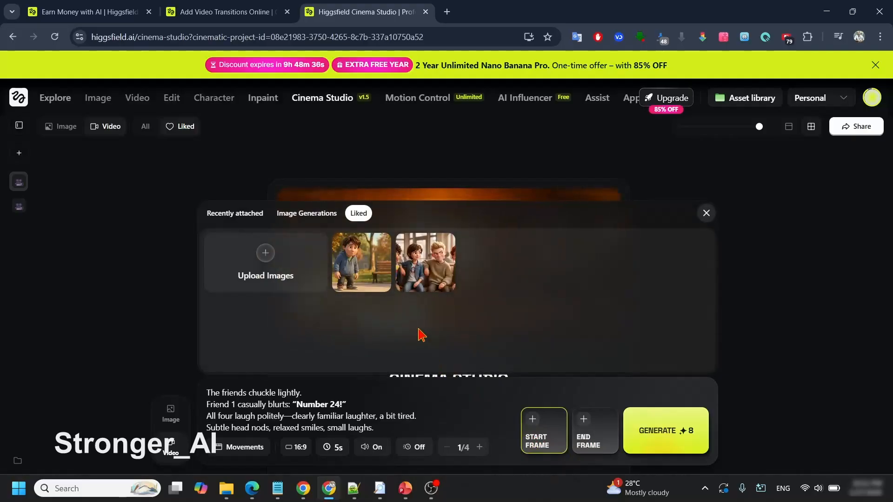
pyautogui.click(294, 215)
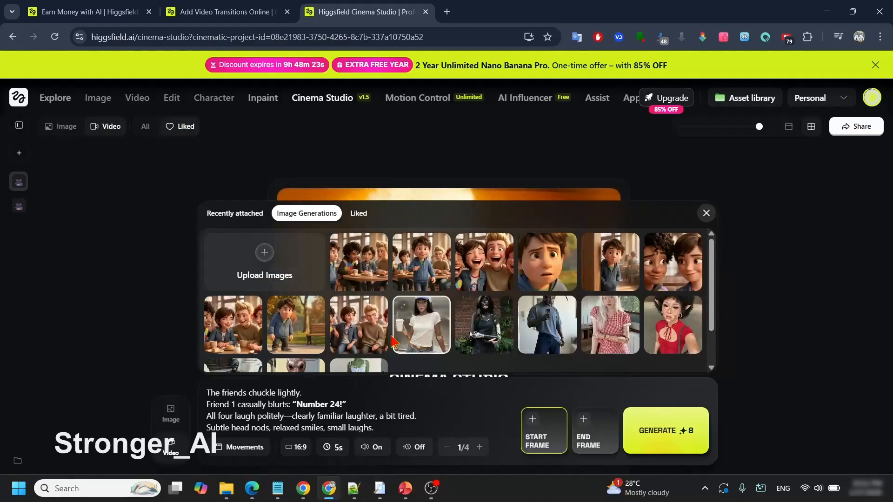
pyautogui.click(241, 327)
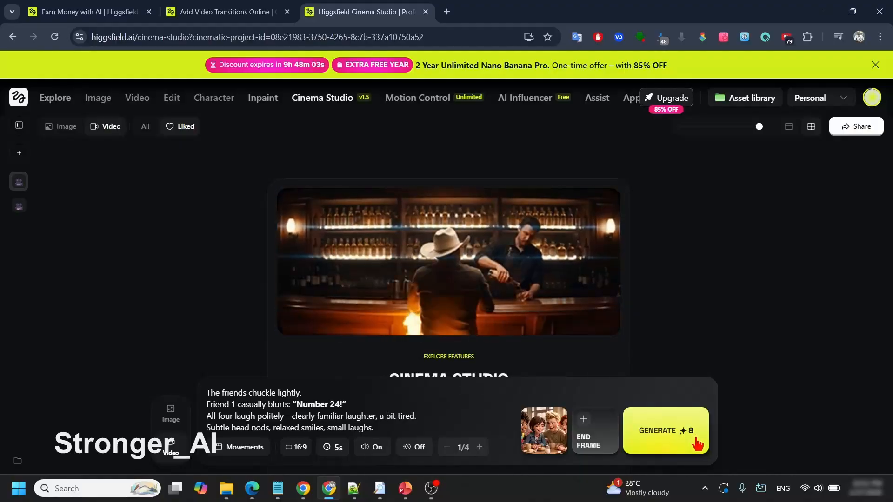
# Step: Switch to File Explorer and play the s1 video from the Videos folder
pyautogui.click(231, 490)
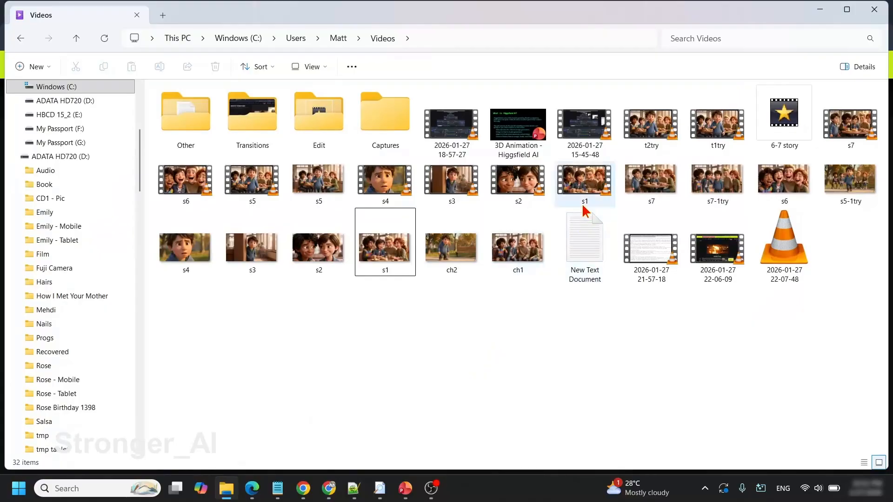
pyautogui.doubleClick(584, 186)
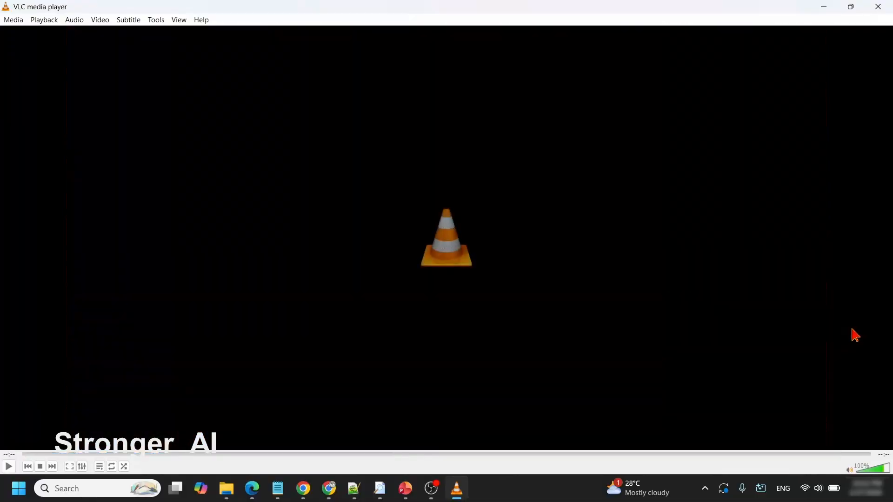
# Step: Close the s1 video, review the prompts of the remaining scenes in the ChatGPT chat, and show the 3D Animation Workflow slide
pyautogui.click(877, 8)
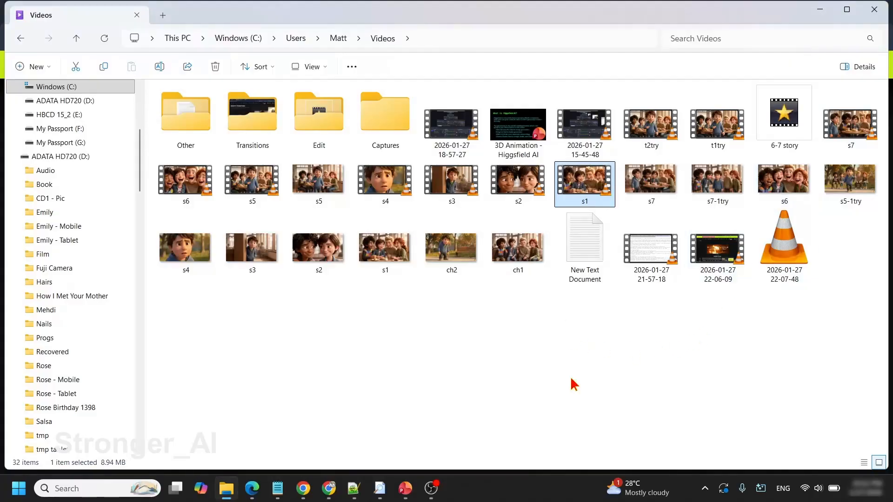
pyautogui.click(304, 489)
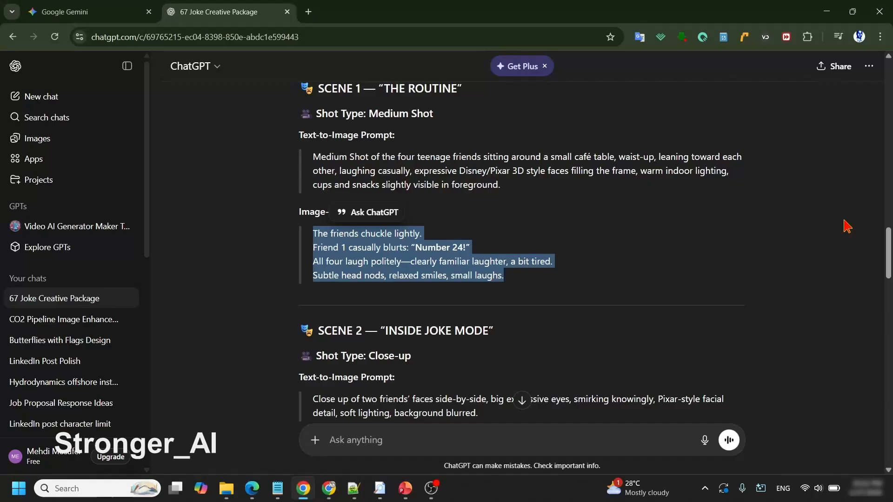
pyautogui.scroll(-3, 846, 226)
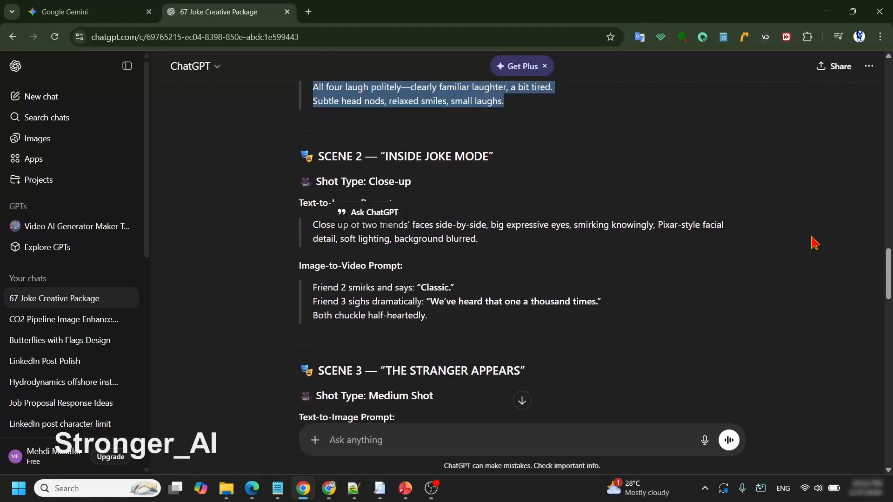
pyautogui.scroll(-11, 837, 278)
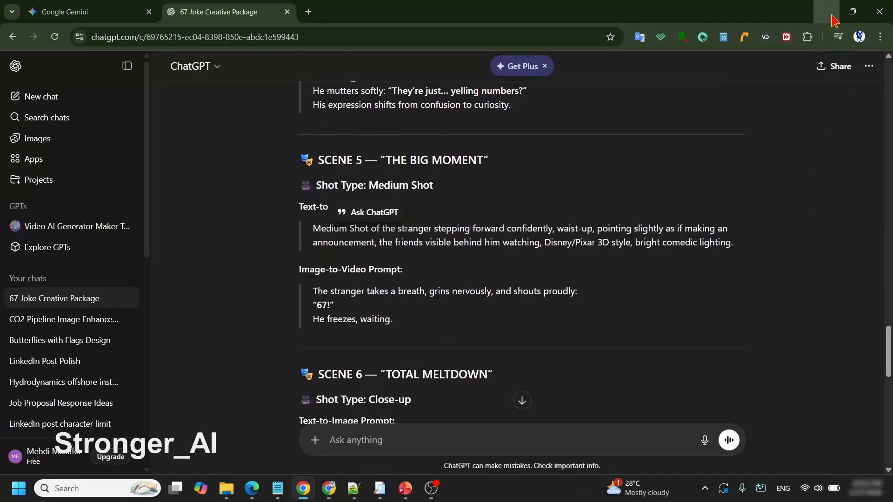
pyautogui.click(830, 12)
pyautogui.click(468, 377)
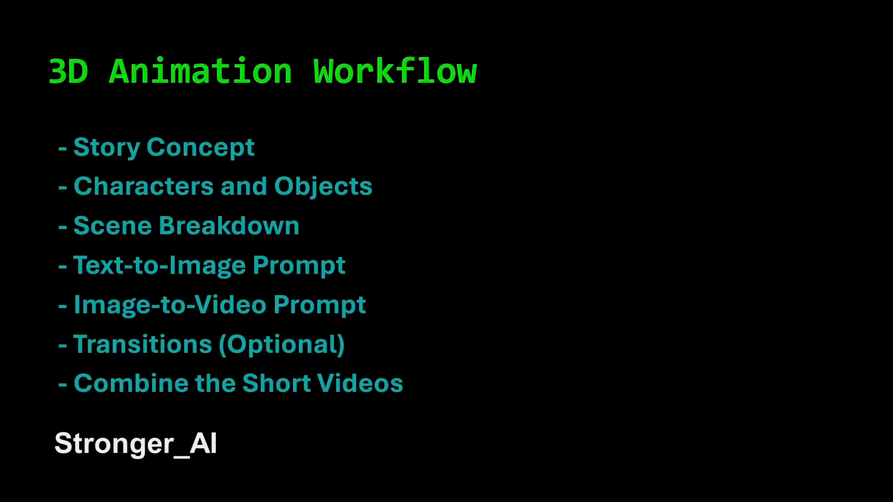
# Step: Switch back to Higgsfield, open the Transitions app from the Camera & Motion apps, and look through the available transition effects
pyautogui.hotkey('alt', 'Tab')
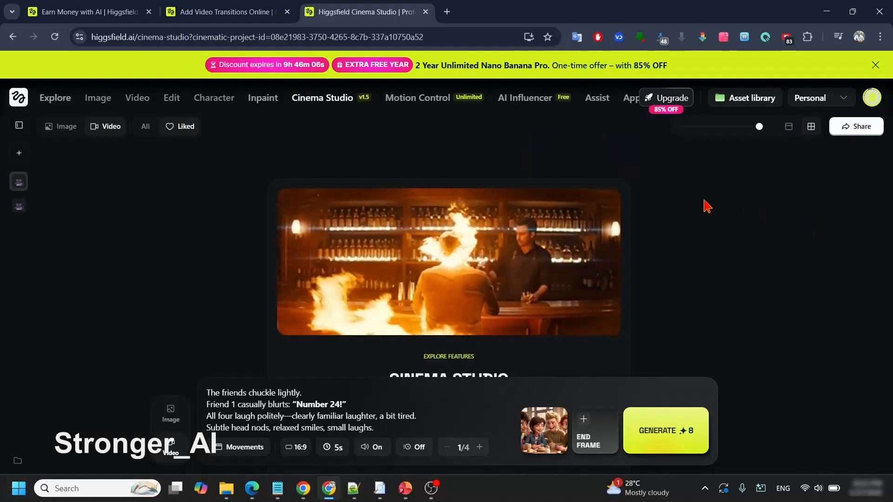
pyautogui.click(630, 103)
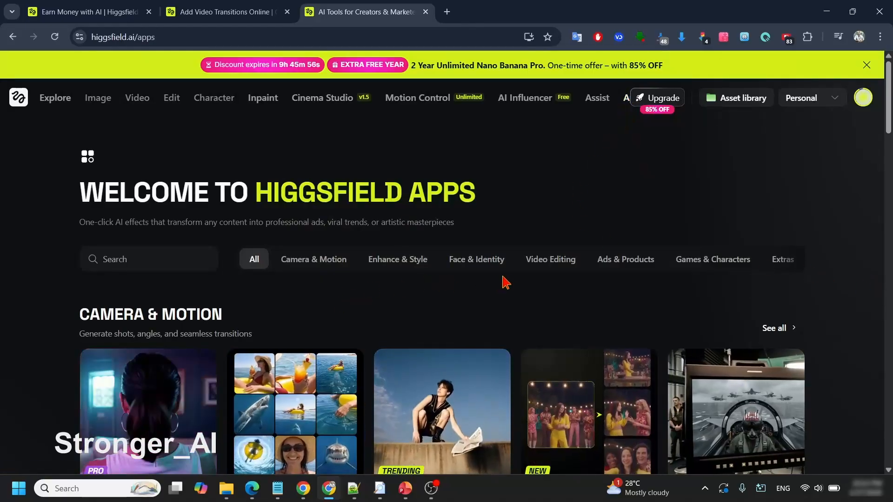
pyautogui.scroll(-3, 684, 374)
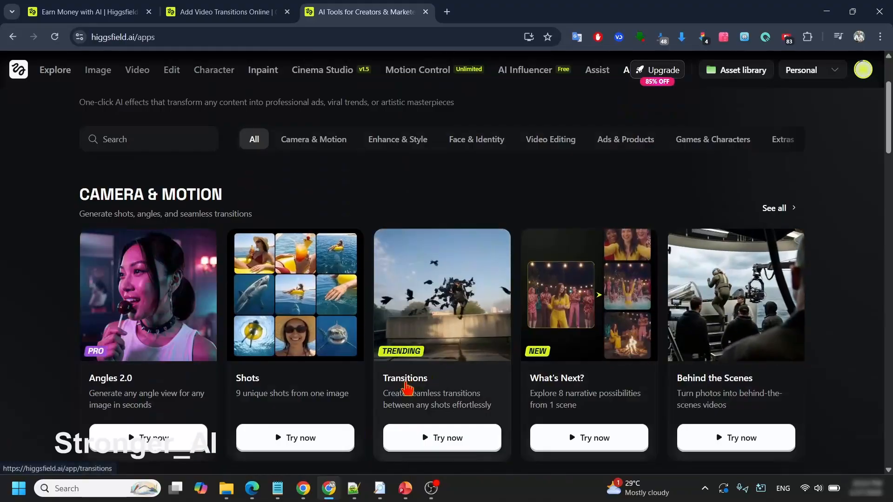
pyautogui.click(444, 288)
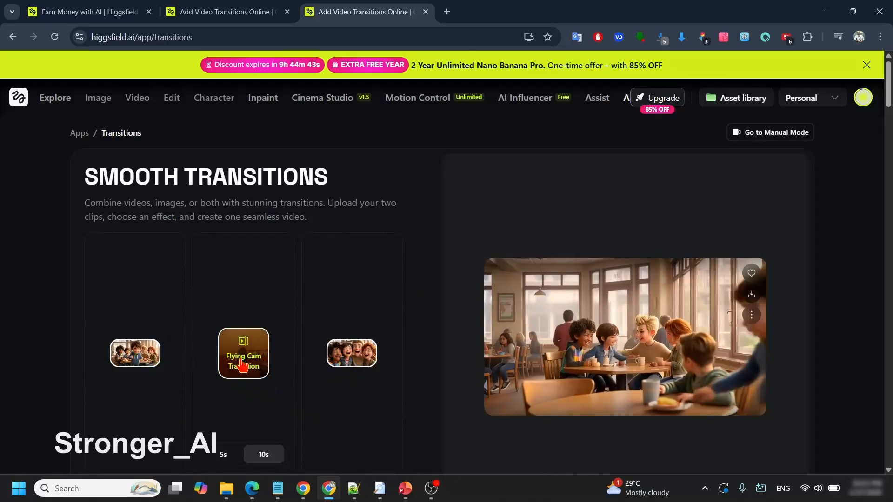
pyautogui.click(241, 366)
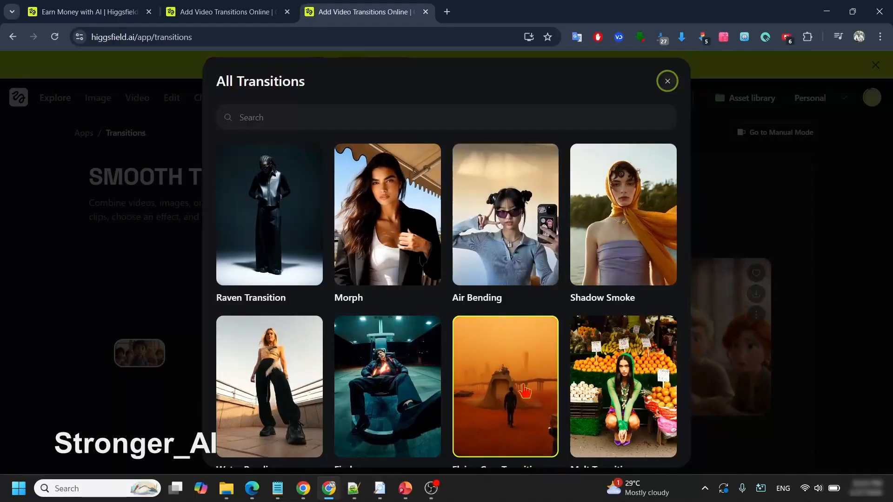
pyautogui.click(668, 81)
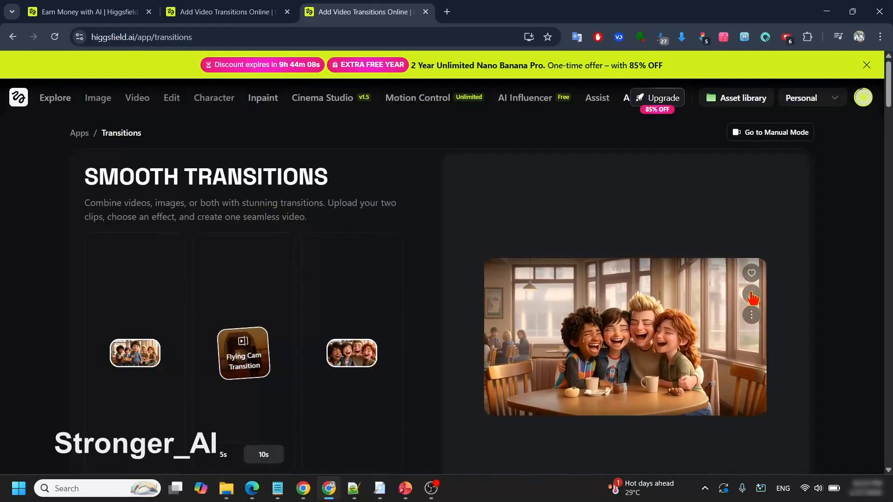
# Step: Download the generated Flying Cam Transition video and play the downloaded file in VLC
pyautogui.click(752, 297)
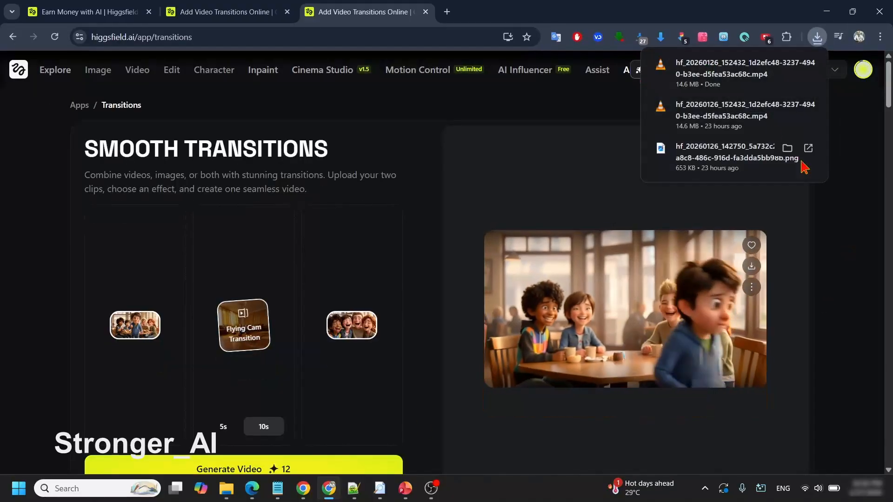
pyautogui.click(744, 70)
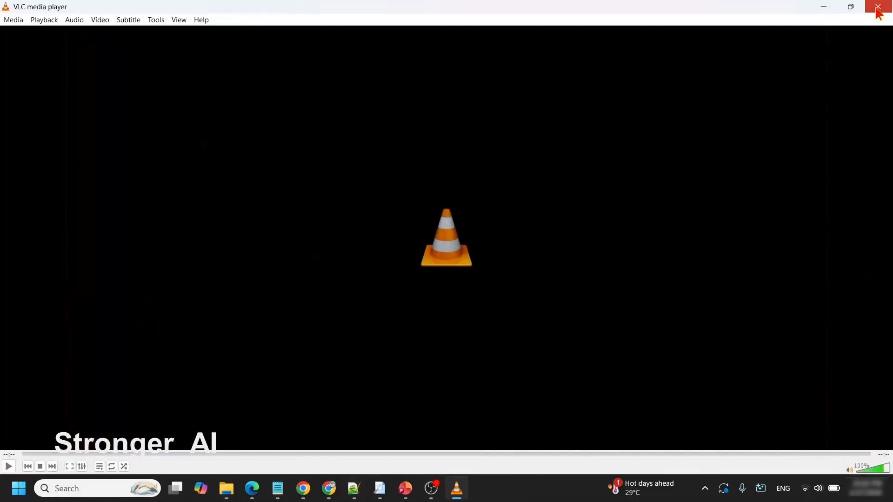
pyautogui.click(876, 9)
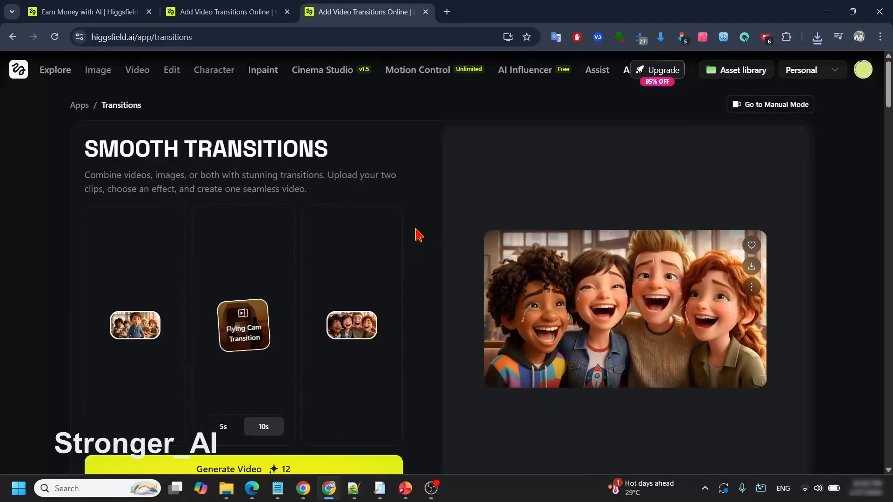
# Step: Show the 3D Animation Workflow slide again and close the presentation
pyautogui.moveTo(405, 488)
pyautogui.click(465, 446)
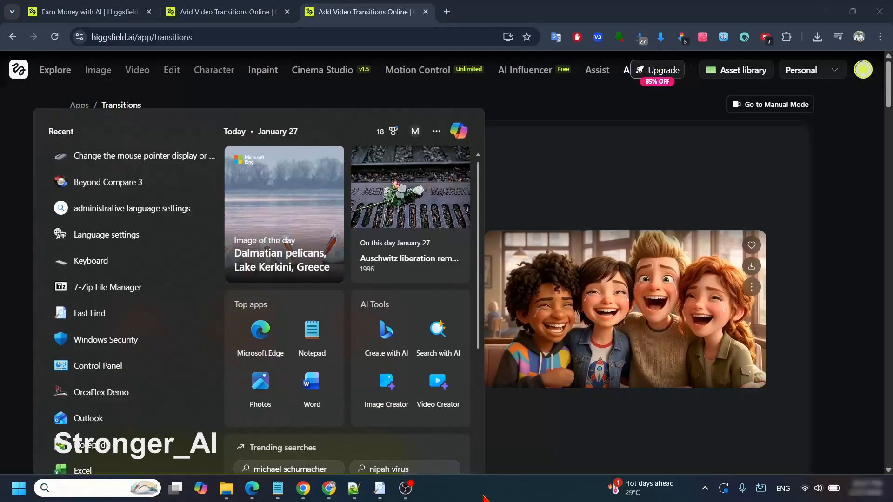
pyautogui.click(530, 498)
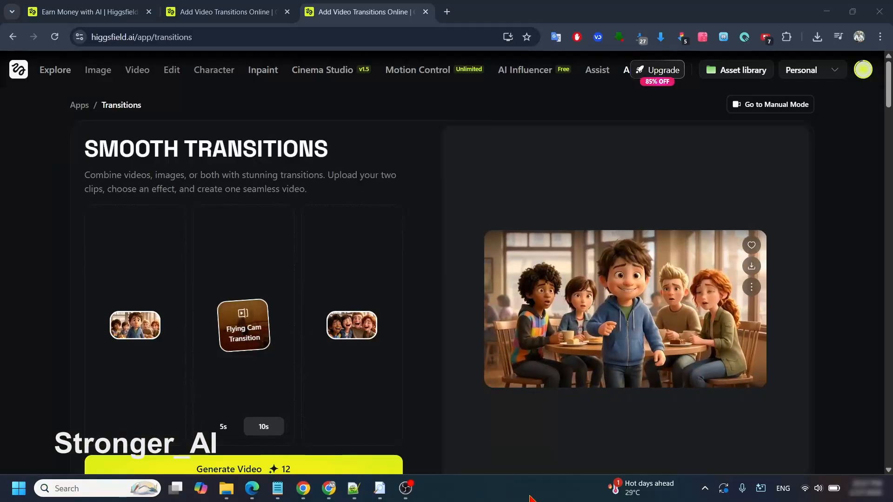
# Step: Launch VideoPad and import the seven scene videos s1 to s7 from the Videos folder into its media bin
pyautogui.click(89, 488)
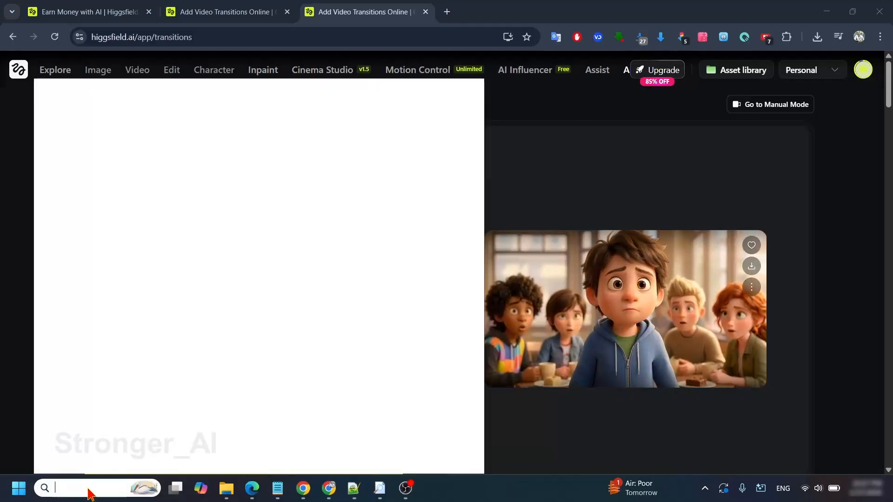
pyautogui.write('v')
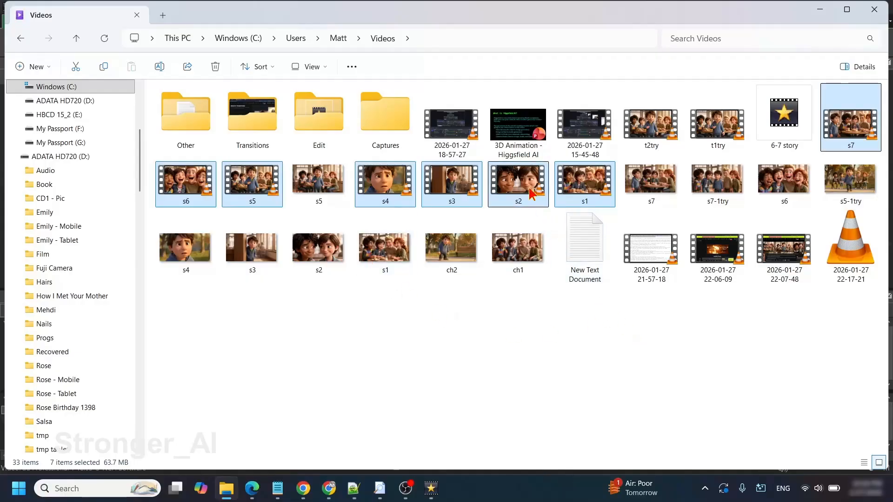
pyautogui.moveTo(528, 191); pyautogui.dragTo(254, 263)
pyautogui.hotkey('alt', 'Tab')
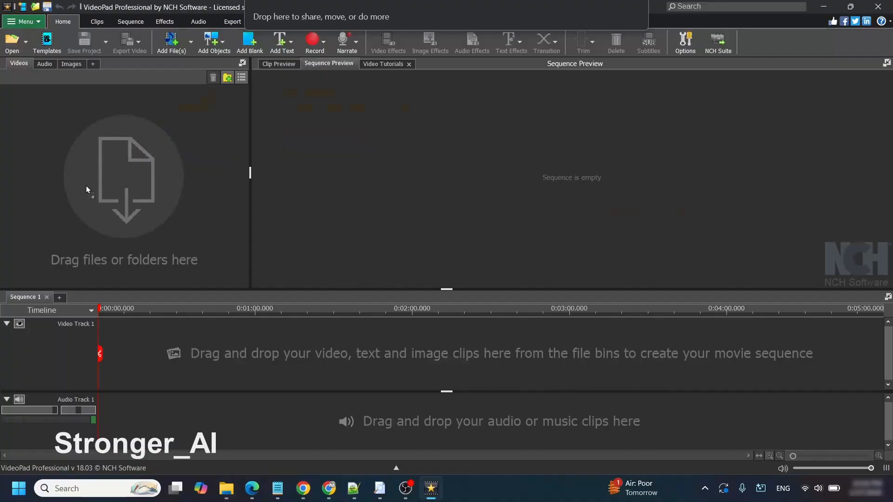
pyautogui.moveTo(87, 189); pyautogui.dragTo(87, 190)
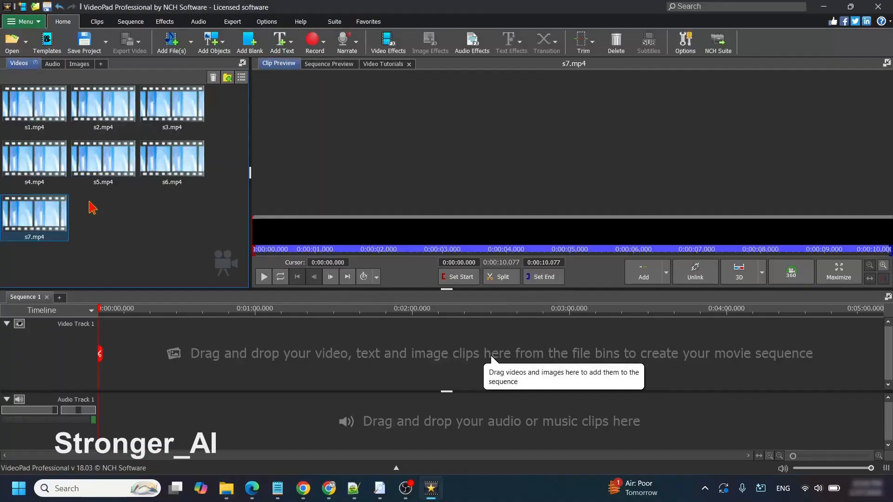
# Step: Place s1.mp4 at the start of Video Track 1 and add s2.mp4 directly after it
pyautogui.click(40, 128)
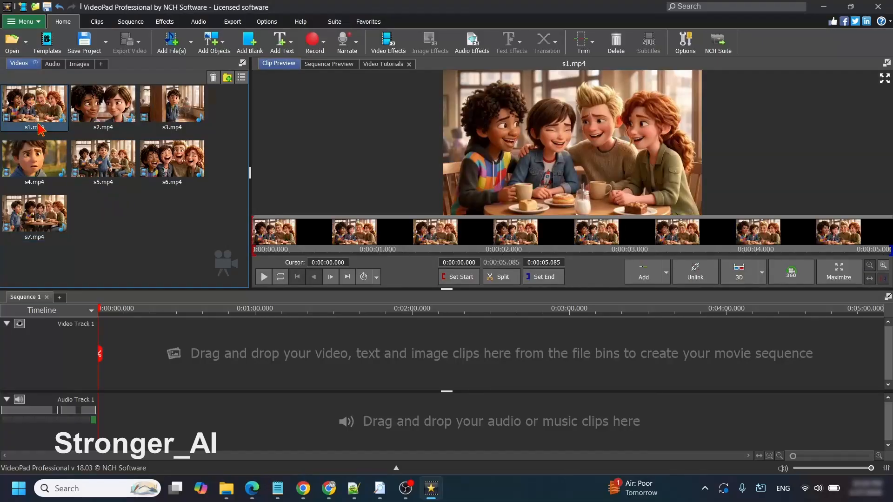
pyautogui.moveTo(37, 112); pyautogui.dragTo(205, 374)
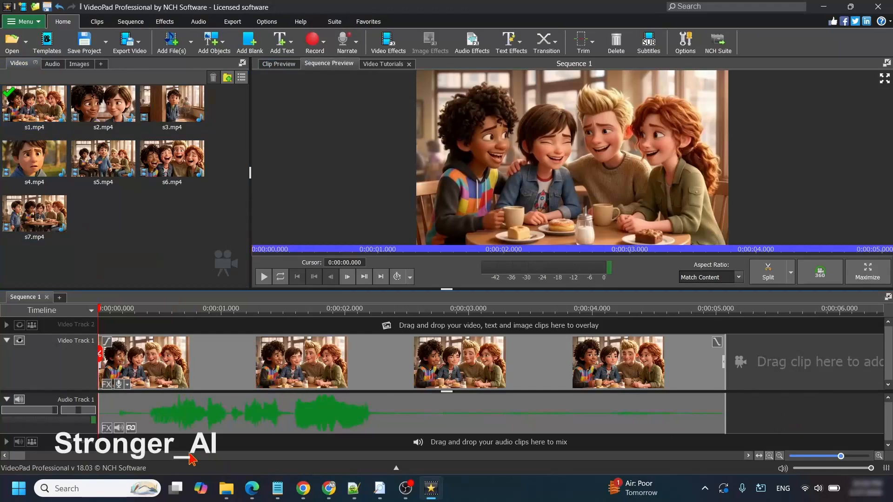
pyautogui.moveTo(17, 456); pyautogui.dragTo(20, 455)
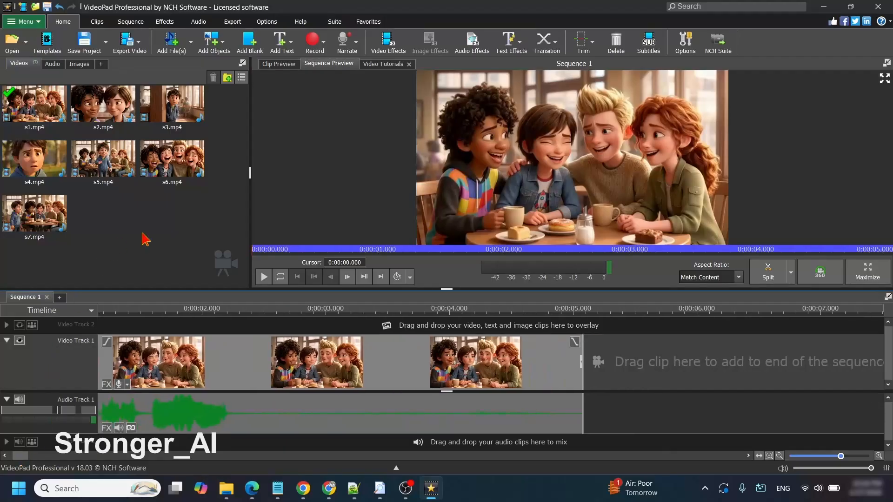
pyautogui.moveTo(116, 111); pyautogui.dragTo(672, 388)
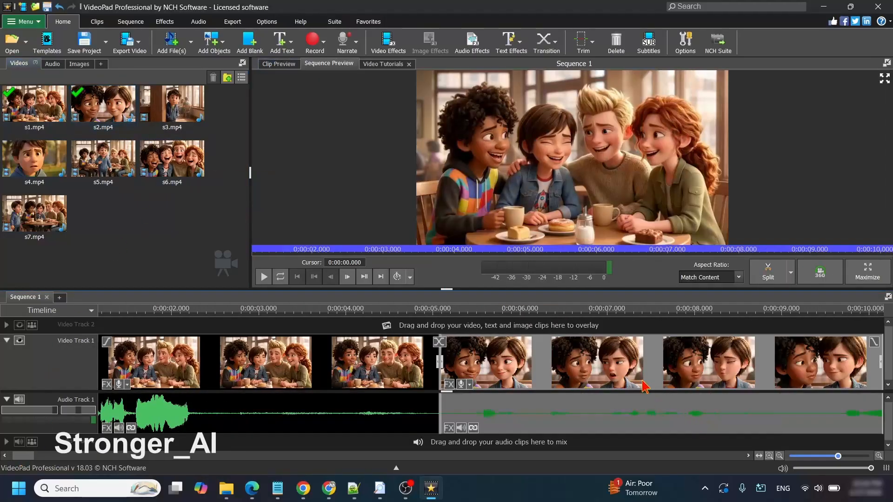
pyautogui.scroll(-4, 642, 381)
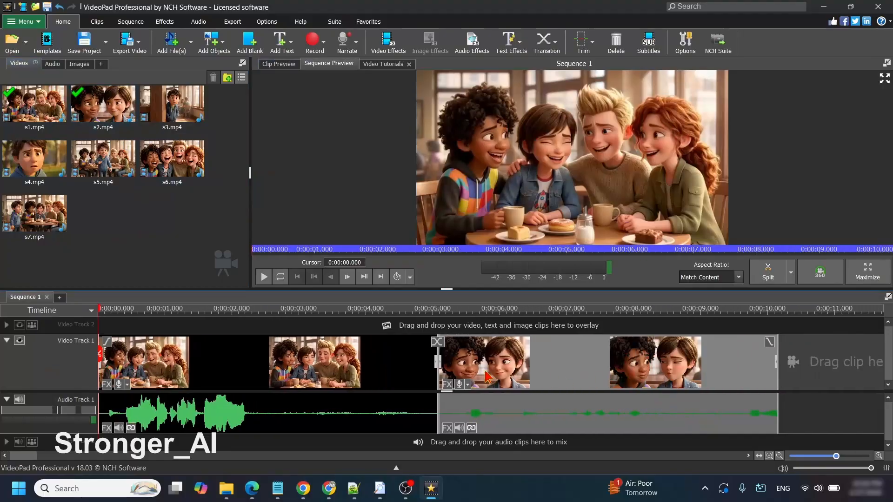
# Step: Add a 1.000-second transition between the s1 and s2 clips, moving the clip for an overlapping transition
pyautogui.click(438, 343)
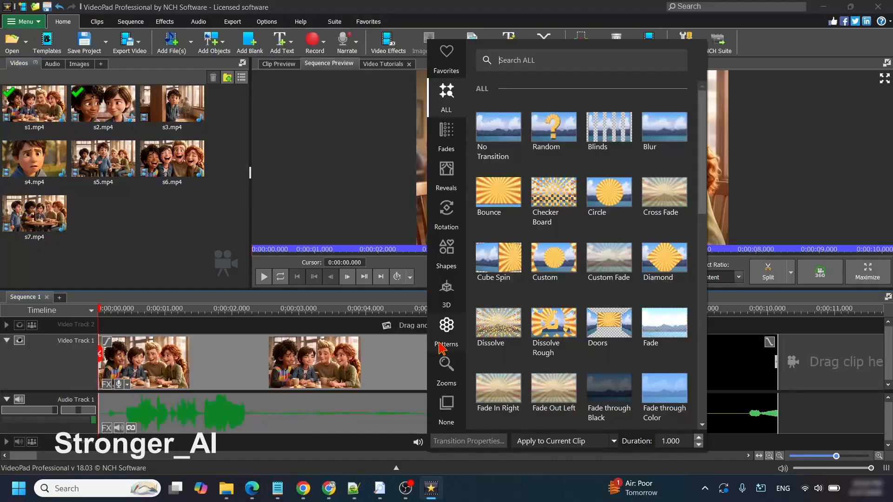
pyautogui.scroll(-5, 693, 284)
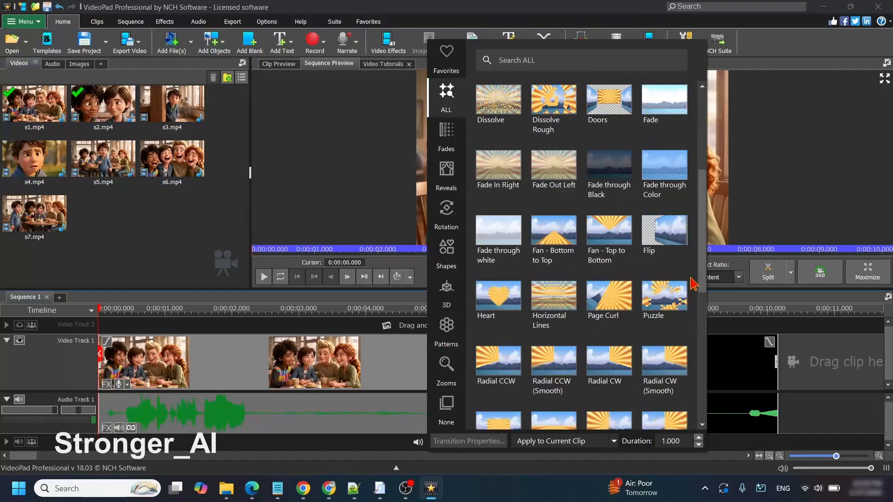
pyautogui.scroll(-8, 693, 284)
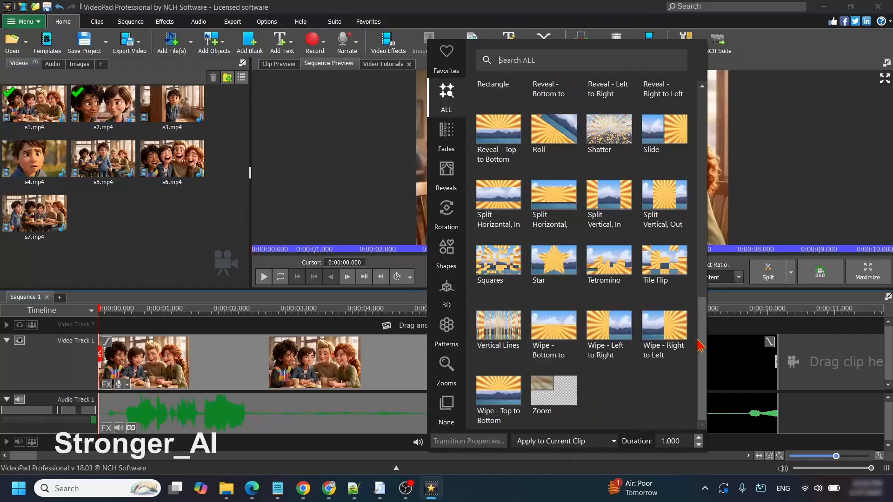
pyautogui.scroll(13, 646, 379)
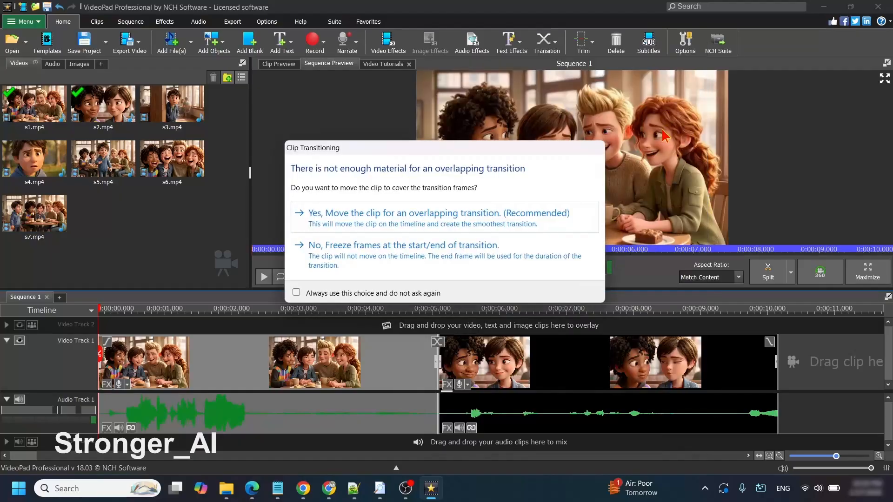
pyautogui.click(428, 225)
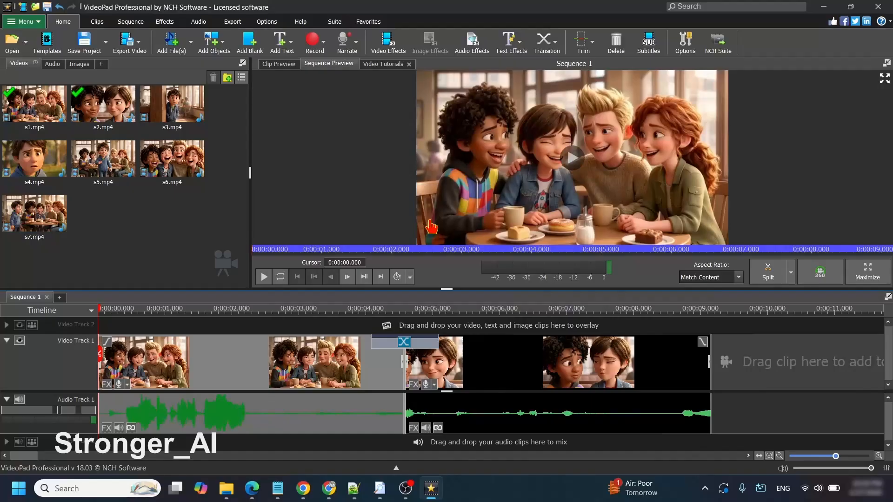
# Step: Play the sequence from 0:00:00.000 to preview the transition between the first two clips
pyautogui.click(355, 321)
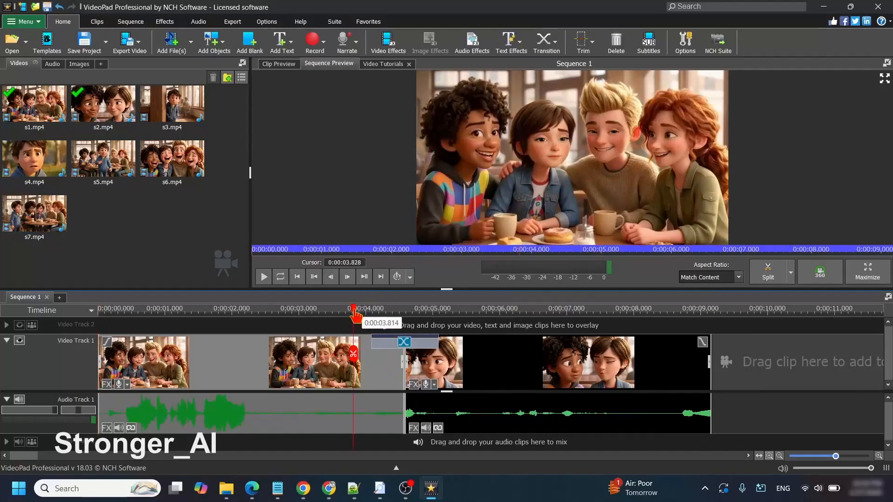
pyautogui.moveTo(355, 321); pyautogui.dragTo(93, 313)
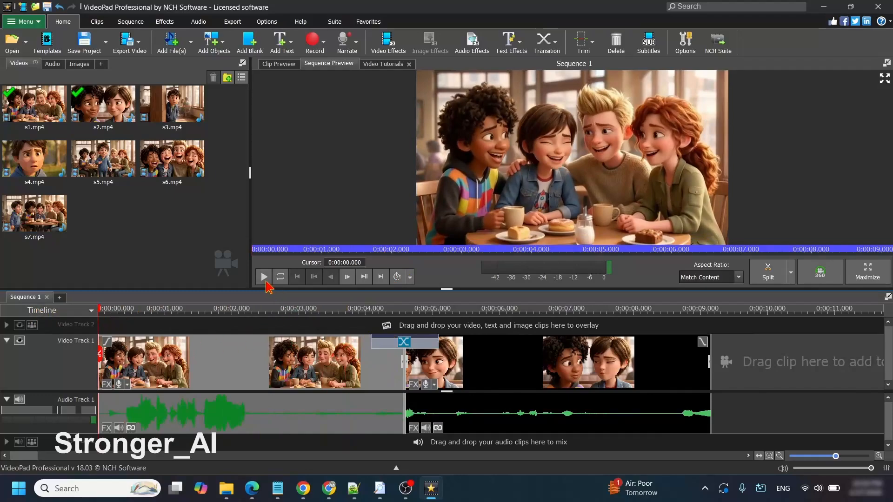
pyautogui.click(264, 277)
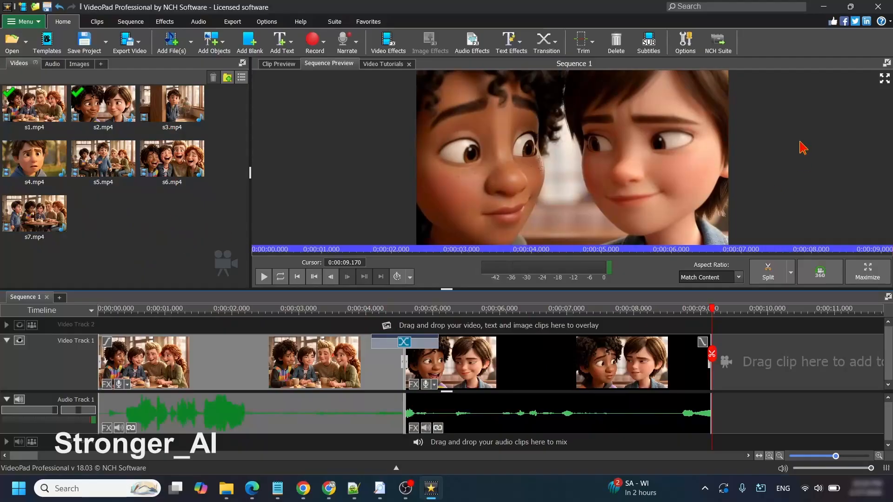
# Step: Switch to the Videos folder, list it in Details view sorted by type, and open the s5-1try image
pyautogui.click(823, 6)
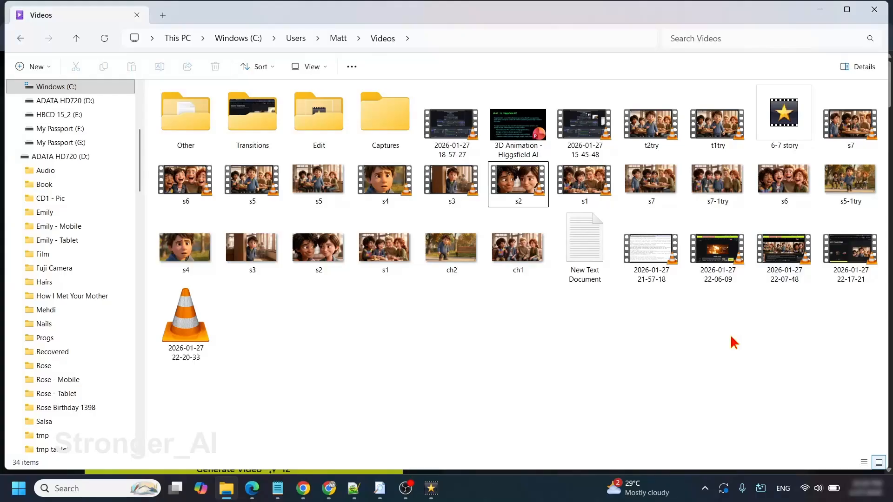
pyautogui.click(324, 68)
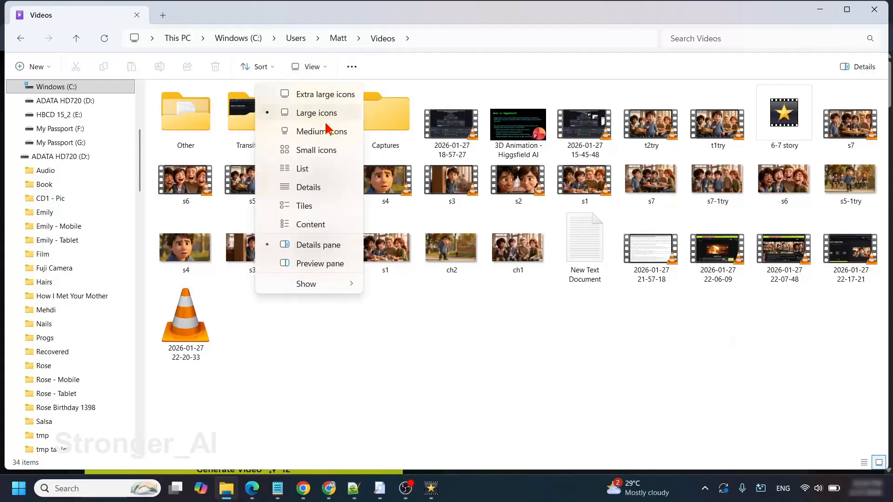
pyautogui.click(321, 187)
pyautogui.click(359, 87)
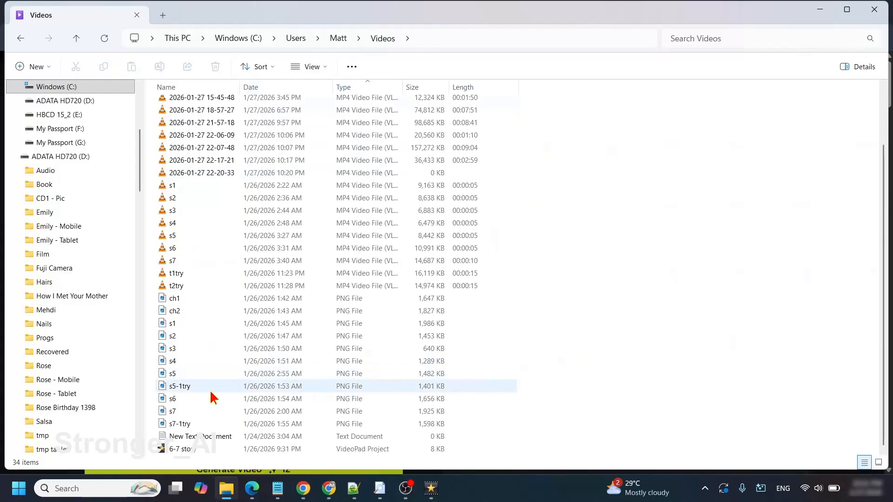
pyautogui.click(174, 392)
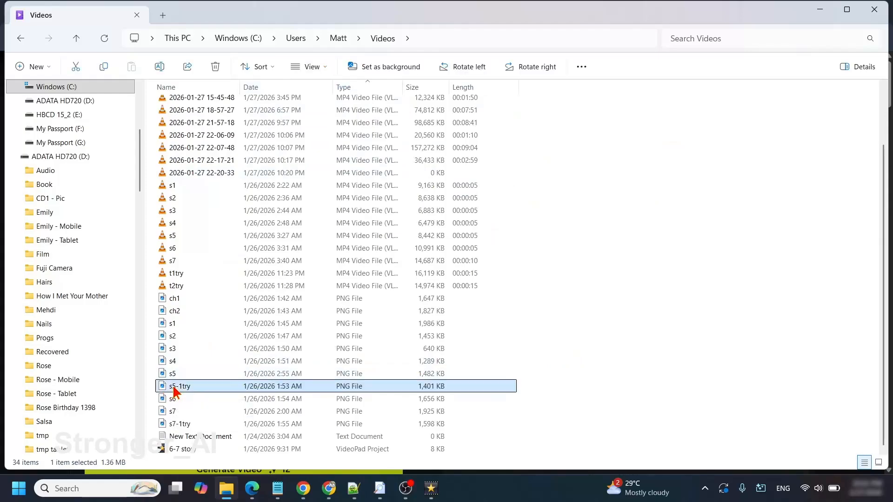
pyautogui.doubleClick(173, 392)
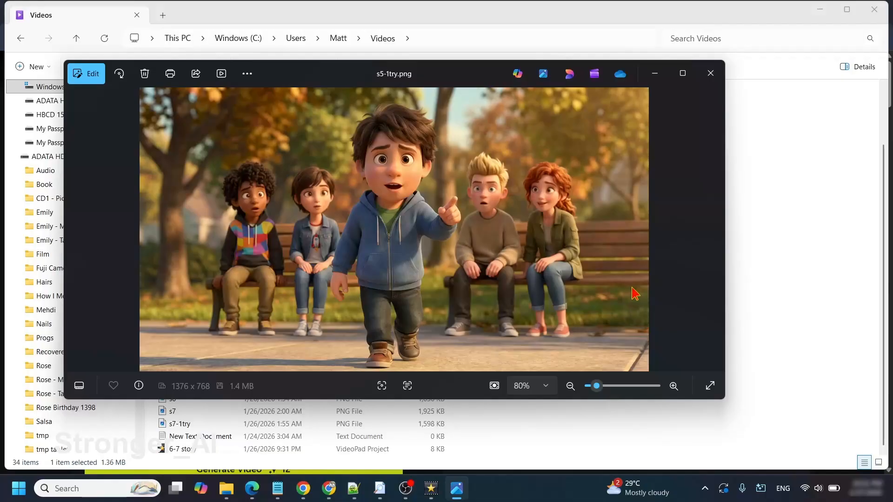
# Step: Switch to the ChatGPT chat and copy the text-to-image prompt of Scene 5, "The Big Moment"
pyautogui.click(329, 488)
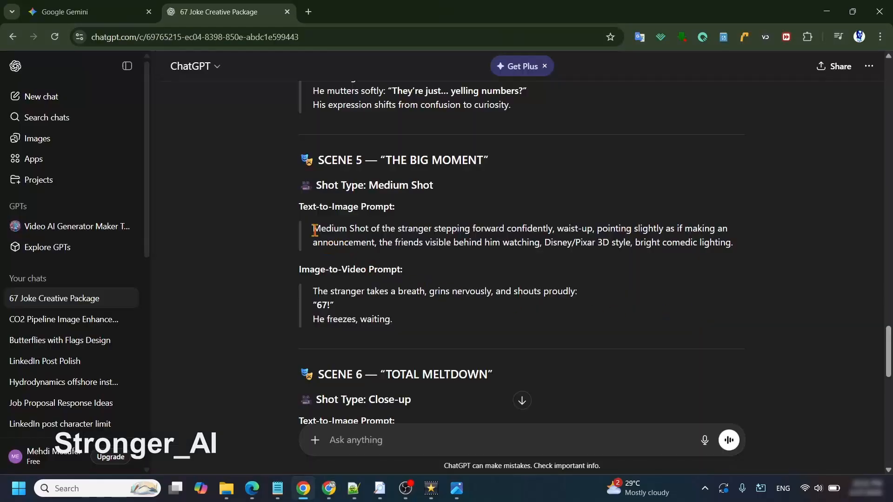
pyautogui.moveTo(314, 229); pyautogui.dragTo(739, 245)
pyautogui.rightClick(351, 240)
pyautogui.click(428, 252)
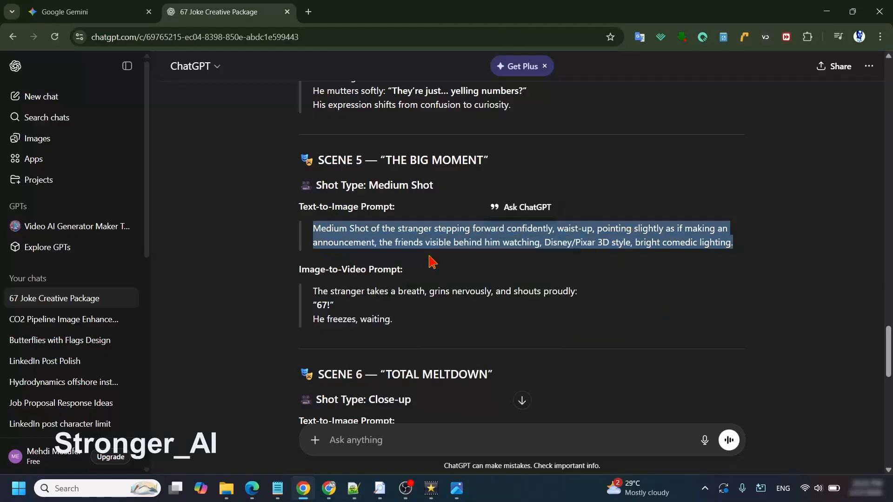
# Step: In Higgsfield Cinema Studio, switch to image generation and paste the copied Scene 5 prompt
pyautogui.click(329, 488)
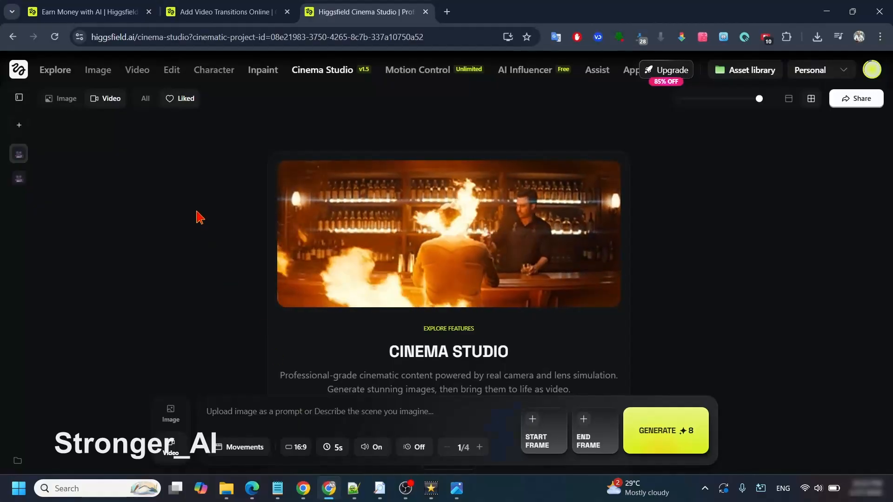
pyautogui.click(169, 409)
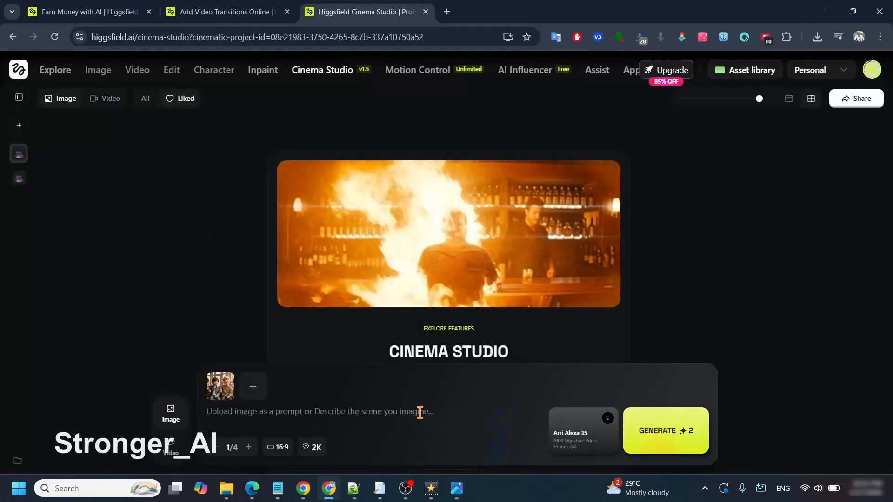
pyautogui.click(419, 412)
pyautogui.hotkey('ctrl', 'v')
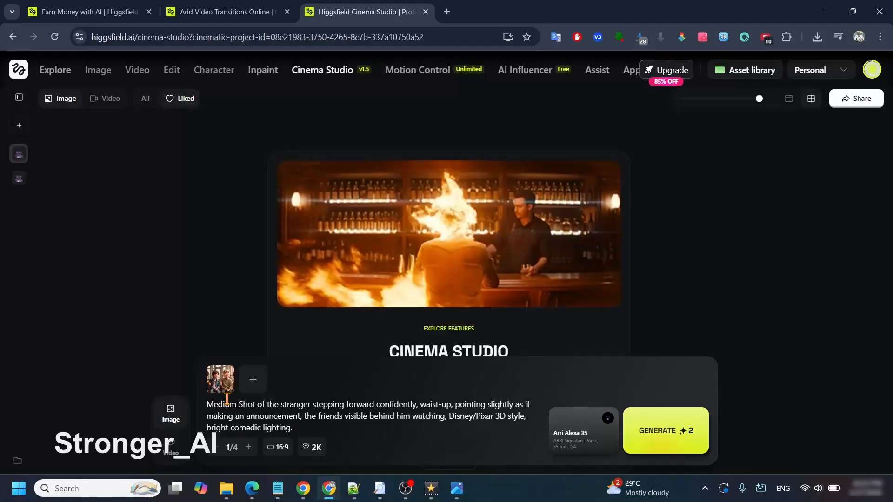
# Step: Attach the liked images of the friends on the couch and the stranger in the park as prompt references
pyautogui.click(220, 385)
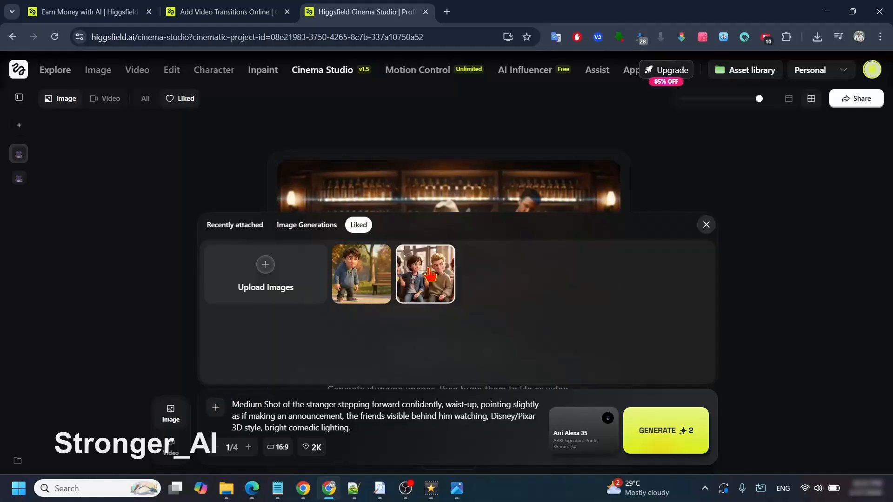
pyautogui.click(428, 274)
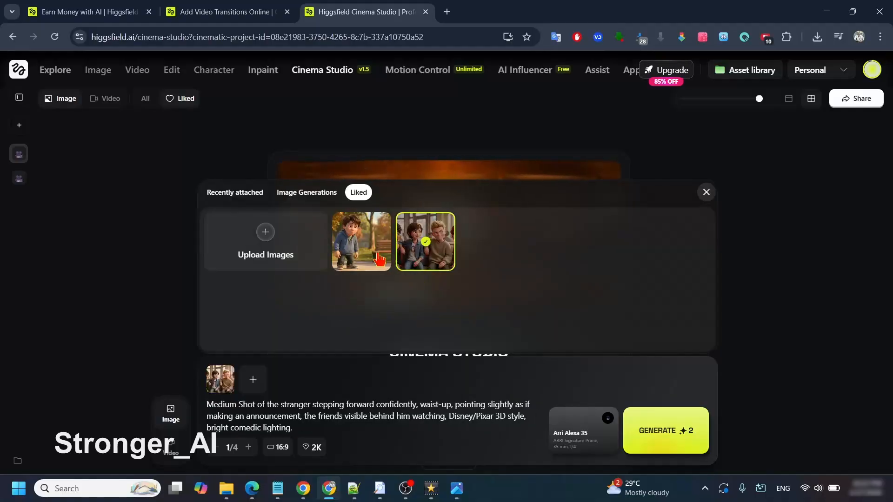
pyautogui.click(355, 243)
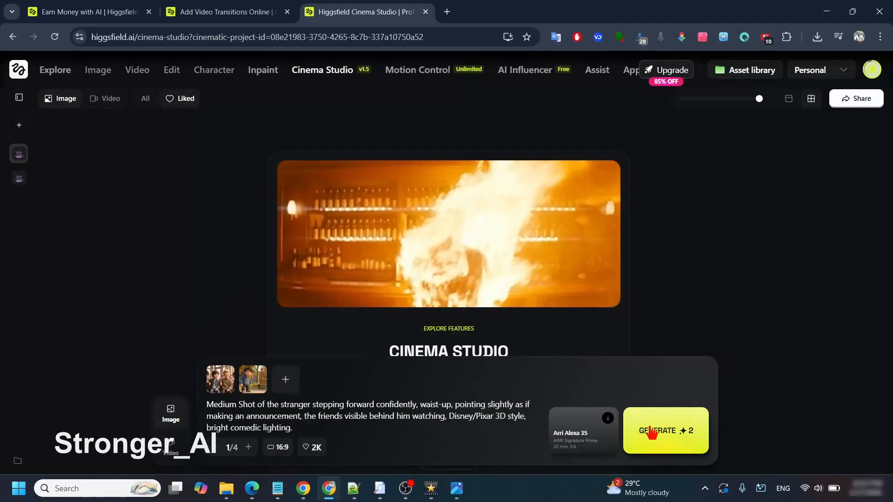
# Step: View the character images ch1 and ch2 from the Videos folder one after the other, closing each
pyautogui.click(229, 489)
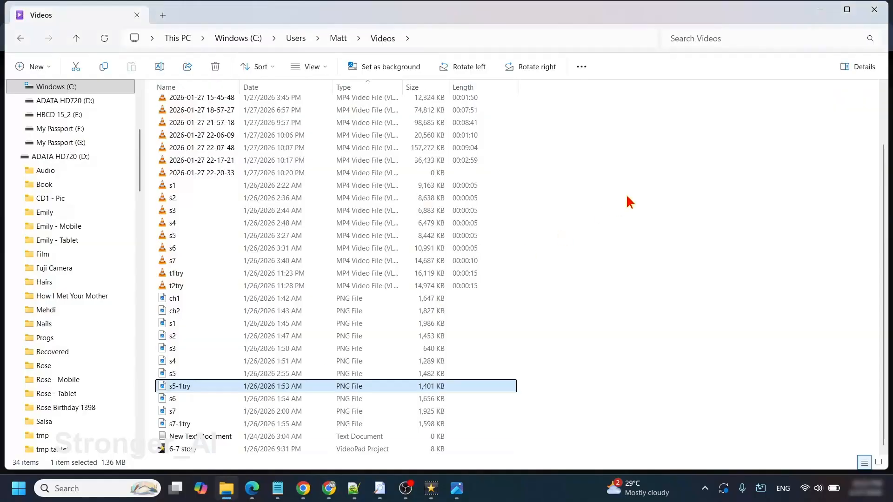
pyautogui.click(627, 196)
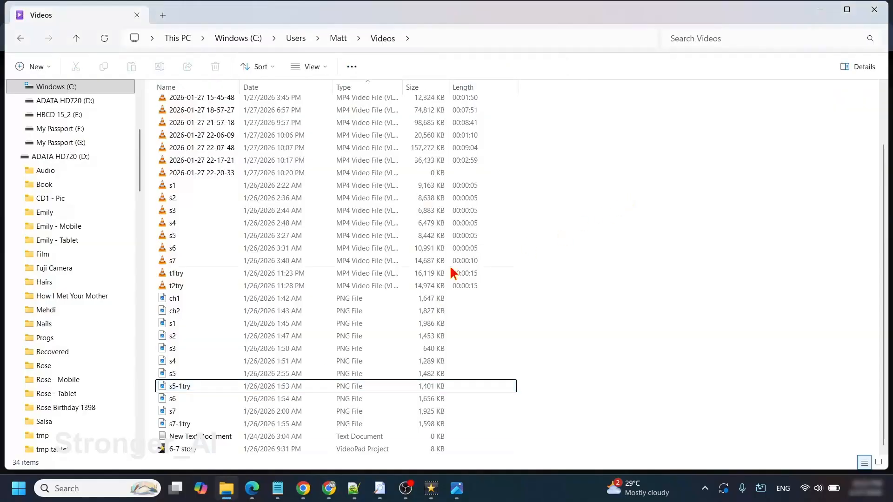
pyautogui.doubleClick(171, 299)
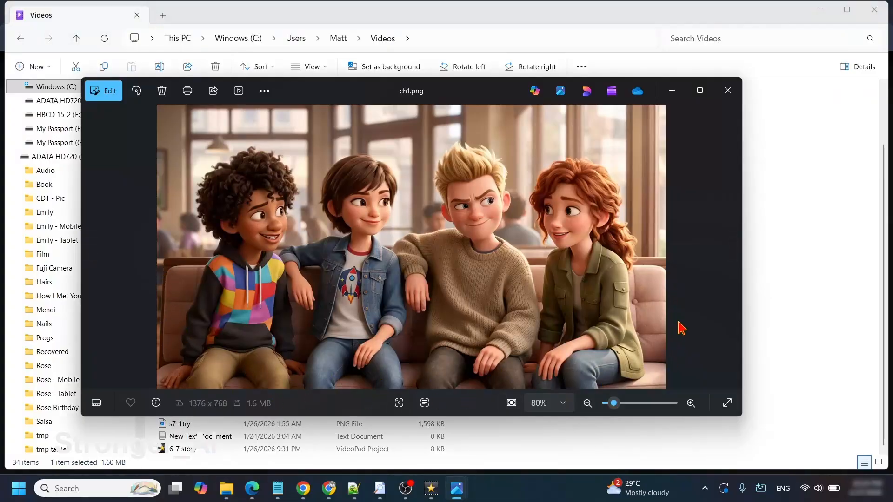
pyautogui.click(728, 90)
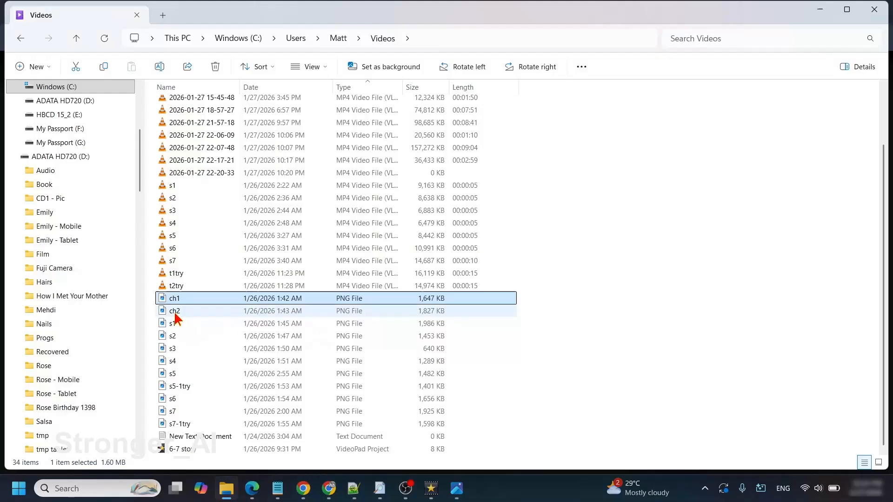
pyautogui.doubleClick(174, 311)
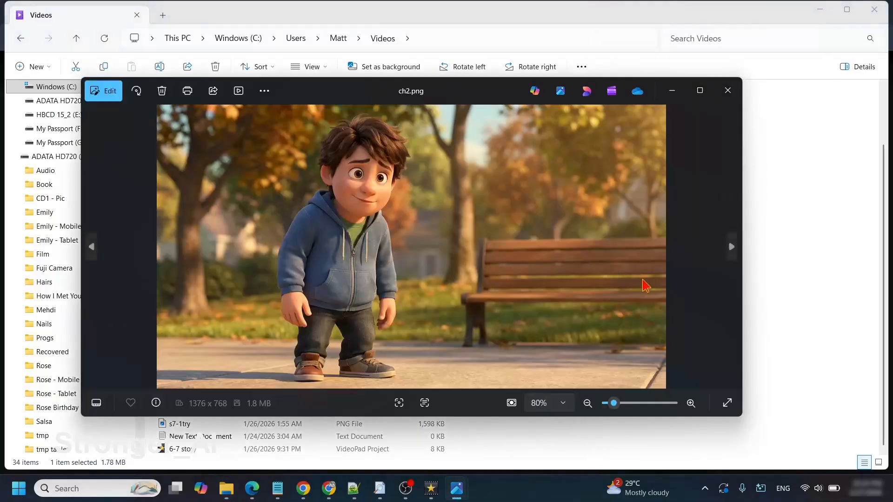
pyautogui.click(728, 90)
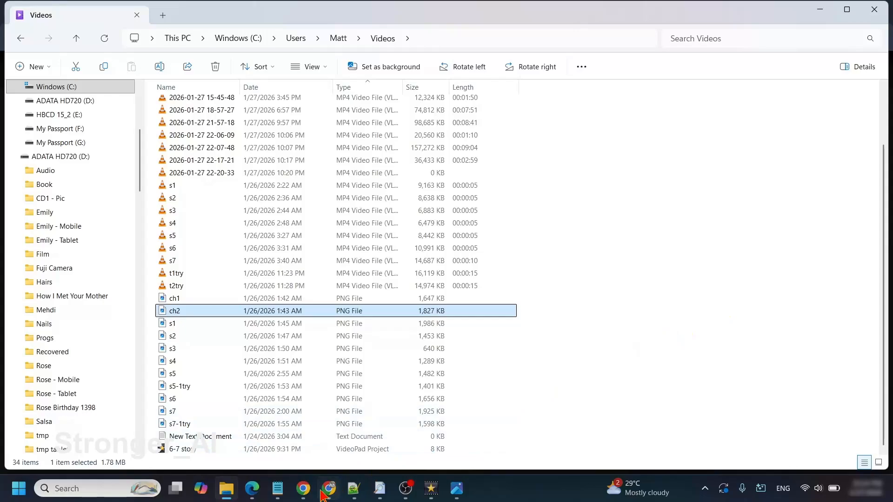
# Step: Return to Higgsfield Cinema Studio and view the attached friends reference image enlarged
pyautogui.moveTo(299, 494)
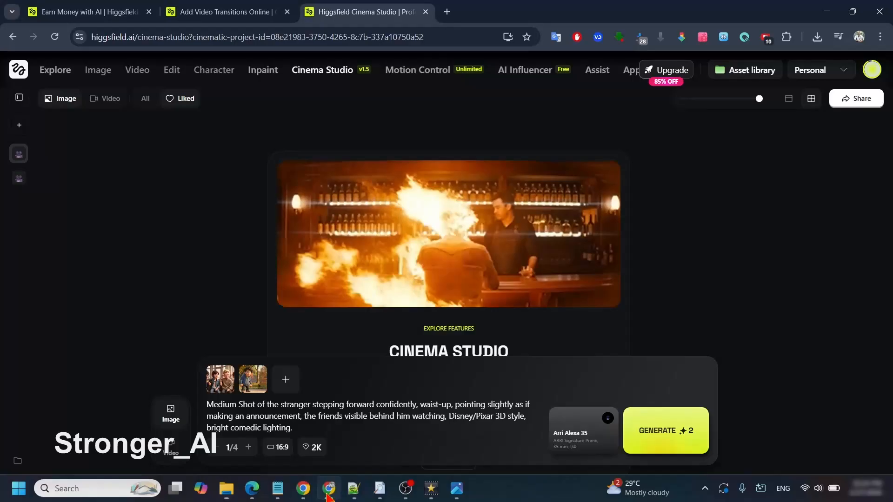
pyautogui.click(319, 431)
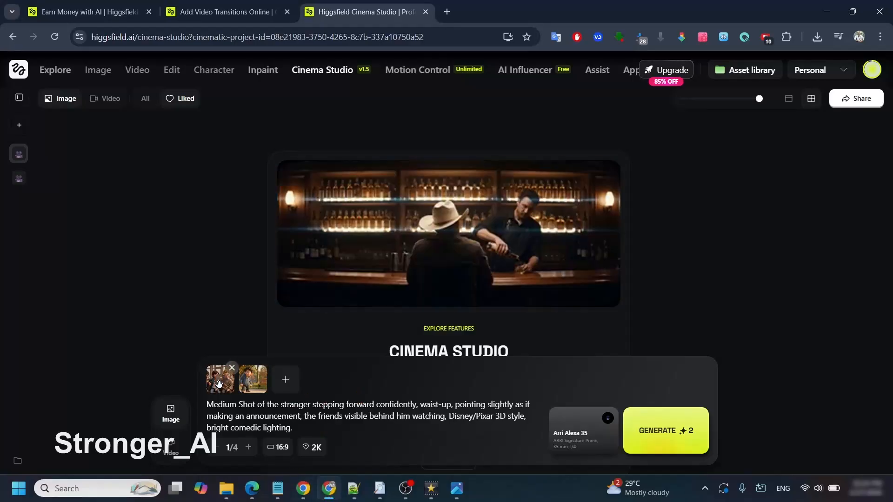
pyautogui.click(219, 384)
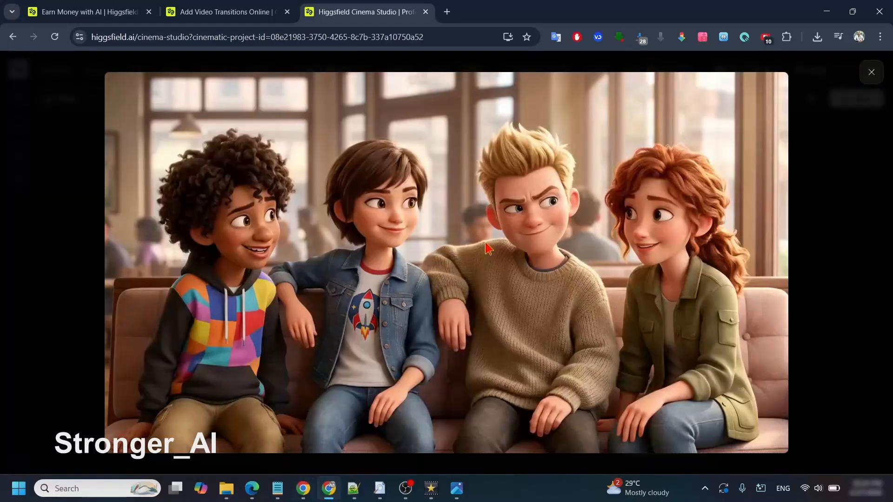
pyautogui.click(871, 73)
pyautogui.moveTo(871, 75)
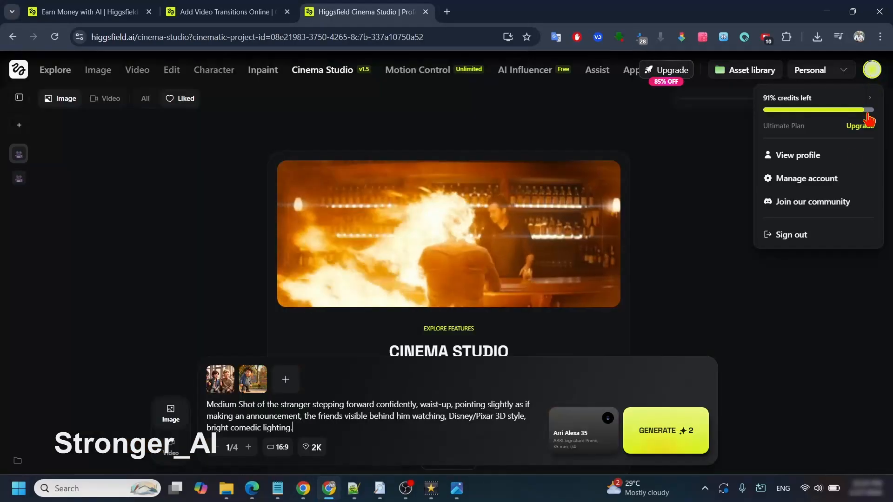
# Step: Replace the couch reference image with the generated image of the four friends at the café table
pyautogui.click(233, 369)
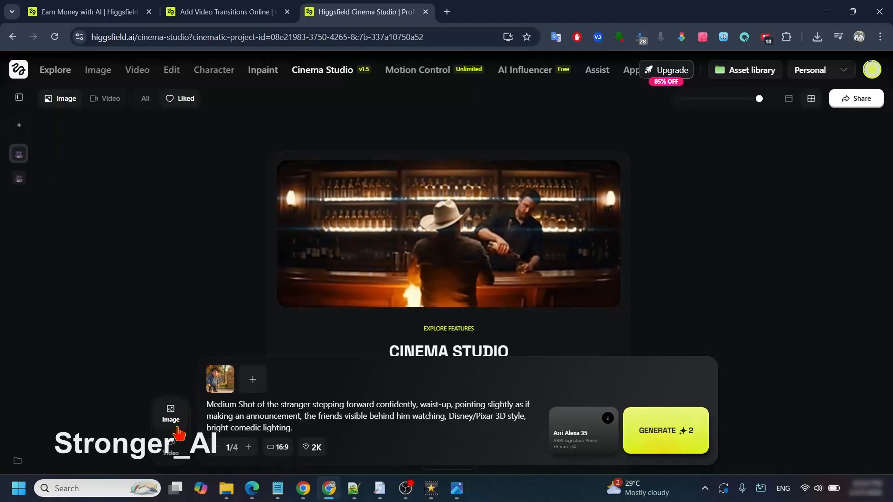
pyautogui.click(252, 382)
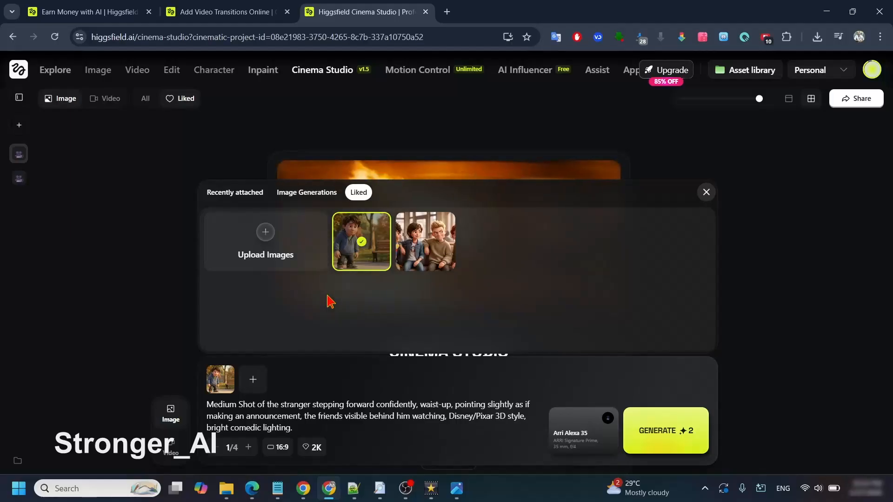
pyautogui.click(304, 193)
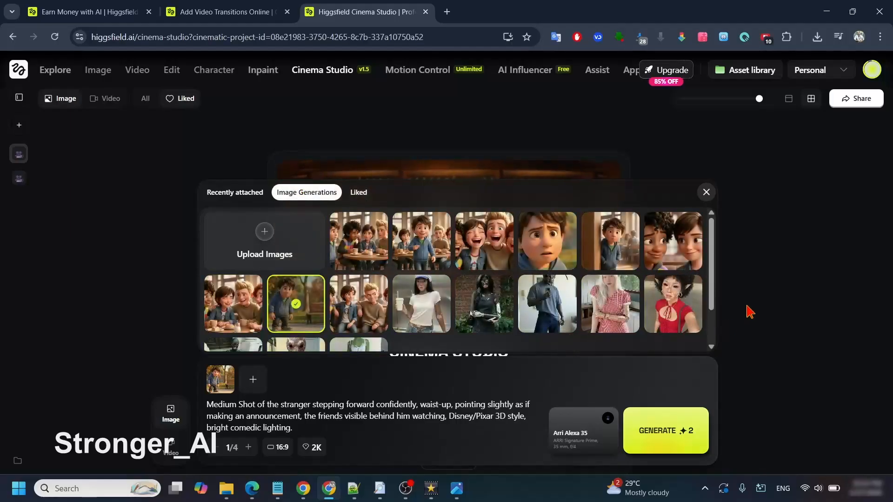
pyautogui.moveTo(710, 232); pyautogui.dragTo(712, 228)
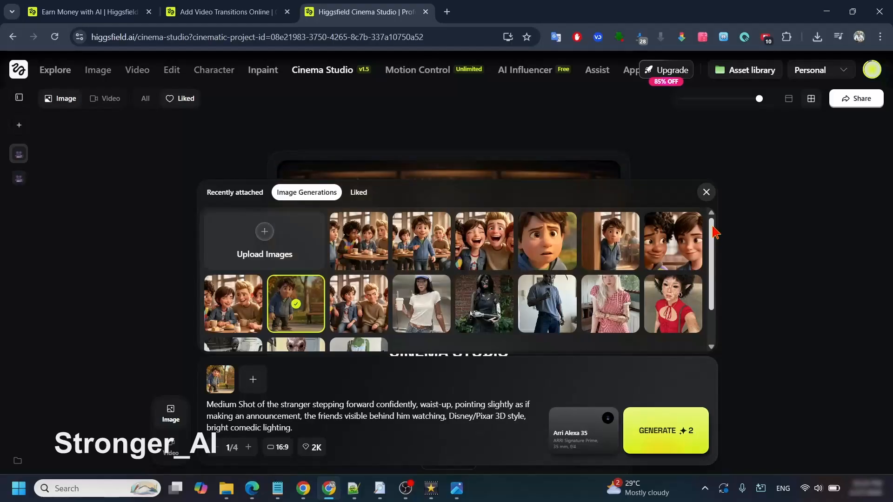
pyautogui.click(234, 314)
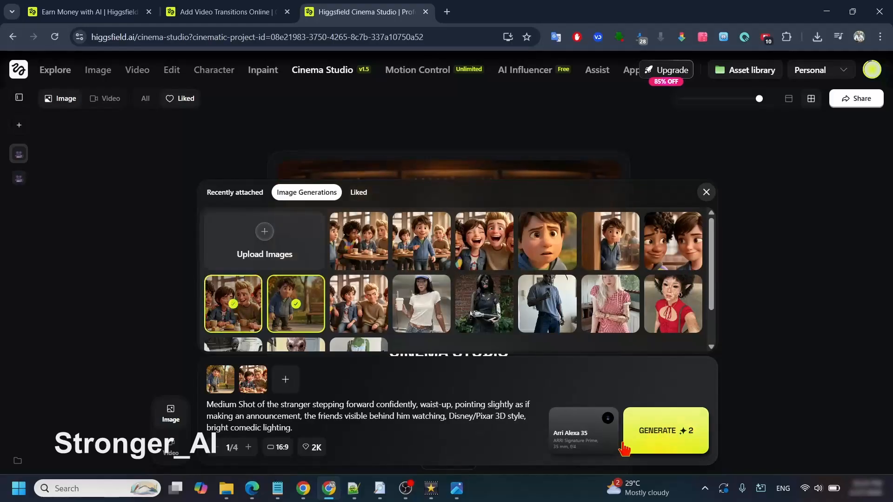
# Step: Switch to the Videos folder and open the s5 image
pyautogui.click(227, 490)
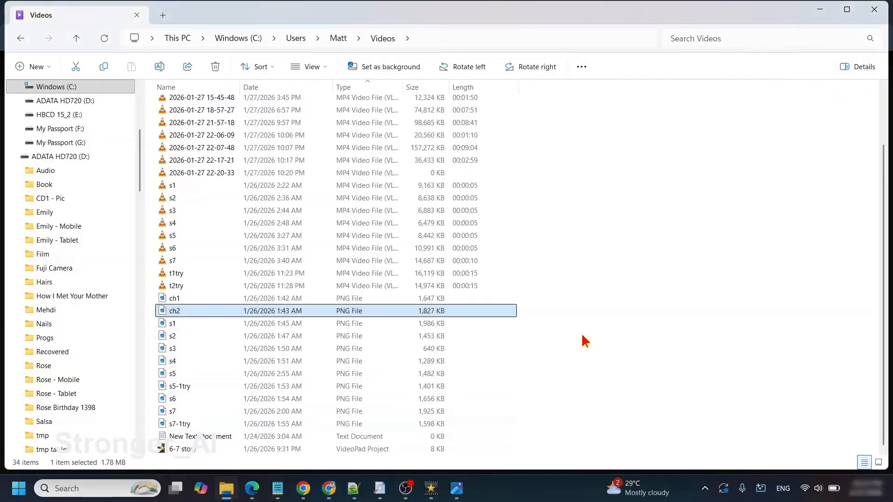
pyautogui.click(617, 317)
pyautogui.doubleClick(172, 374)
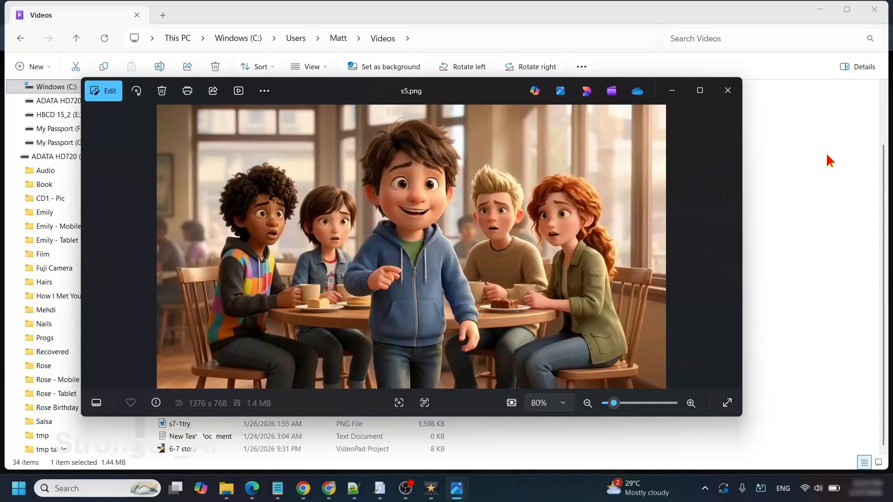
# Step: In the Gemini chat, highlight the question about the Gen Z way of writing 67 and its answer "Siiiix-Seveeeen"
pyautogui.hotkey('alt', 'Tab')
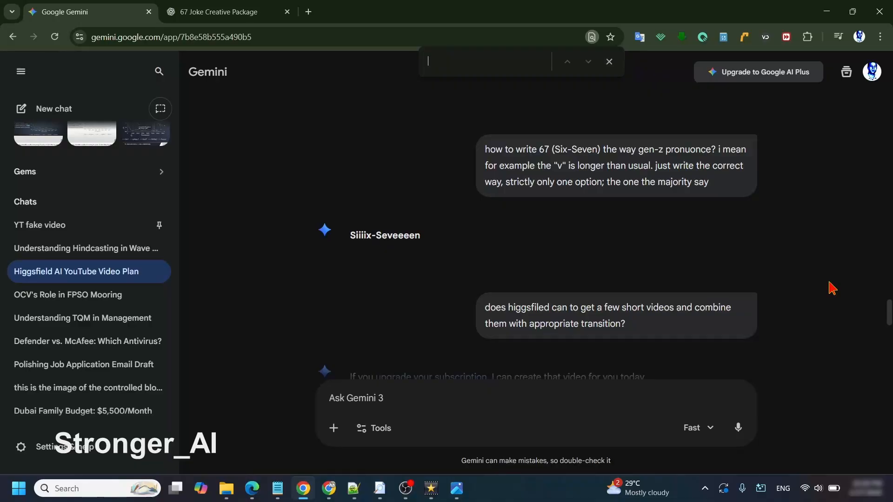
pyautogui.press('Escape')
pyautogui.moveTo(721, 188); pyautogui.dragTo(481, 162)
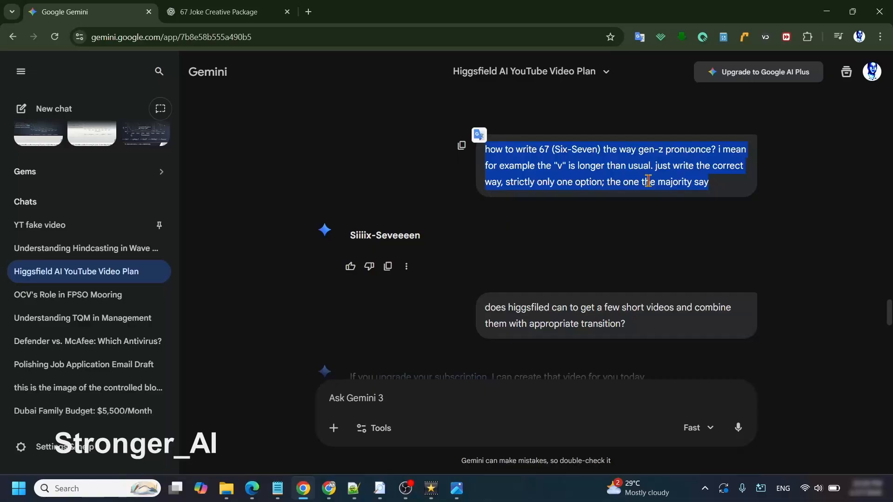
pyautogui.moveTo(420, 237); pyautogui.dragTo(344, 242)
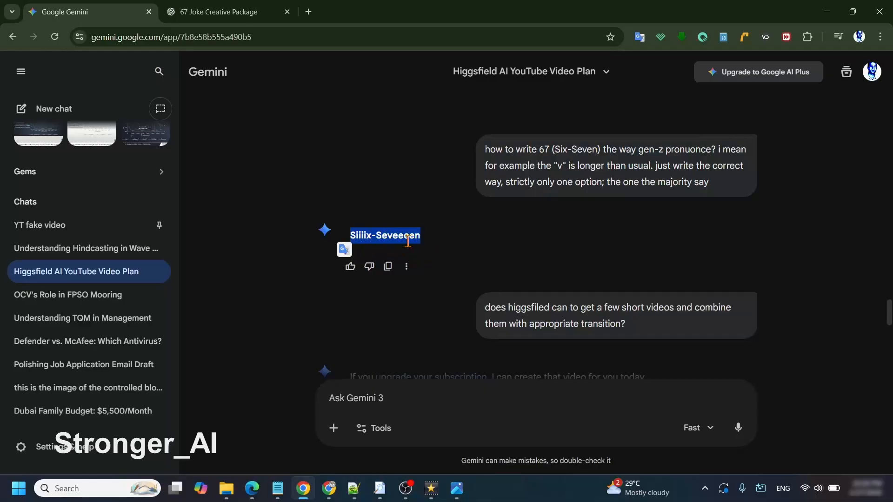
# Step: Return to the Videos folder and open the t1try video
pyautogui.moveTo(227, 488)
pyautogui.click(200, 441)
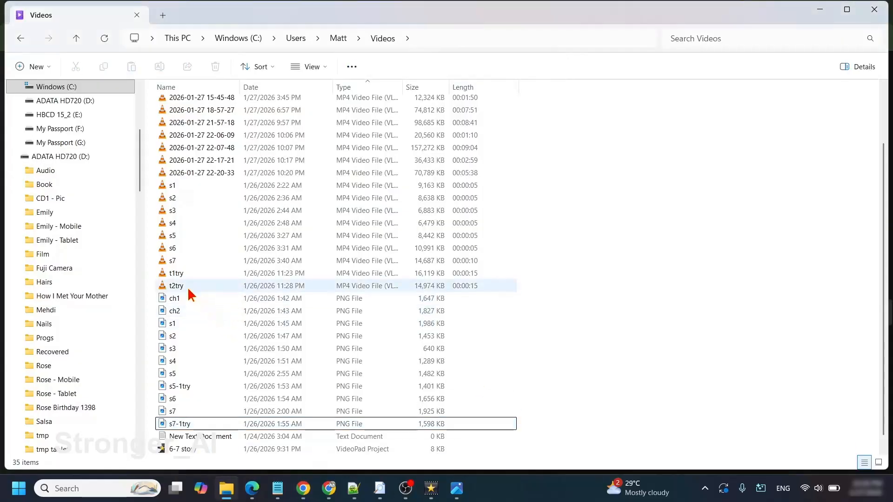
pyautogui.doubleClick(178, 275)
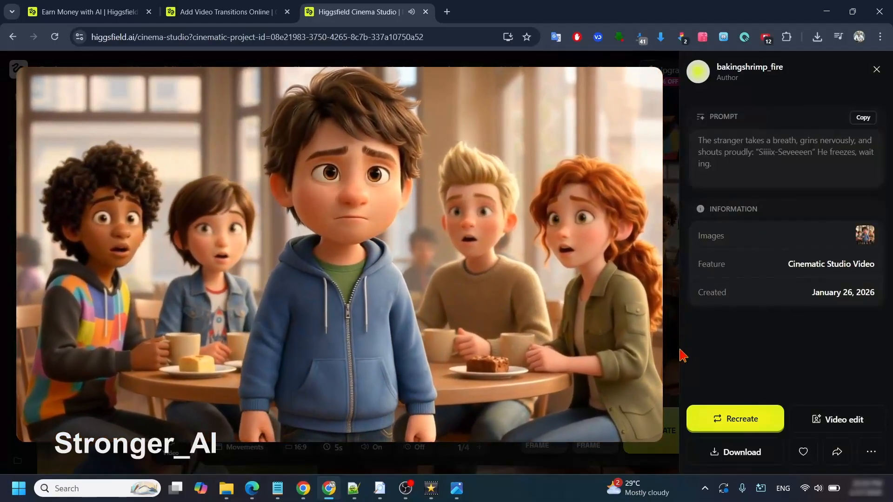
# Step: Close the open video in Higgsfield and play the middle take of the stranger at the friends' café table
pyautogui.press('Escape')
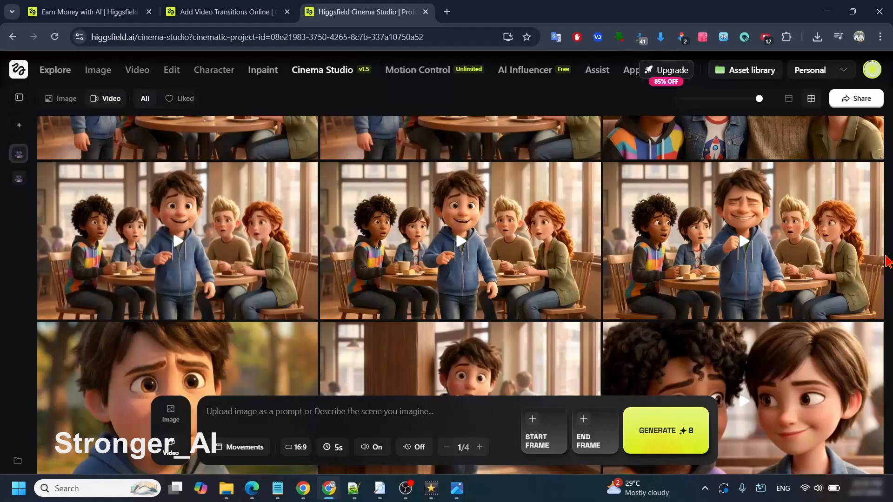
pyautogui.click(463, 250)
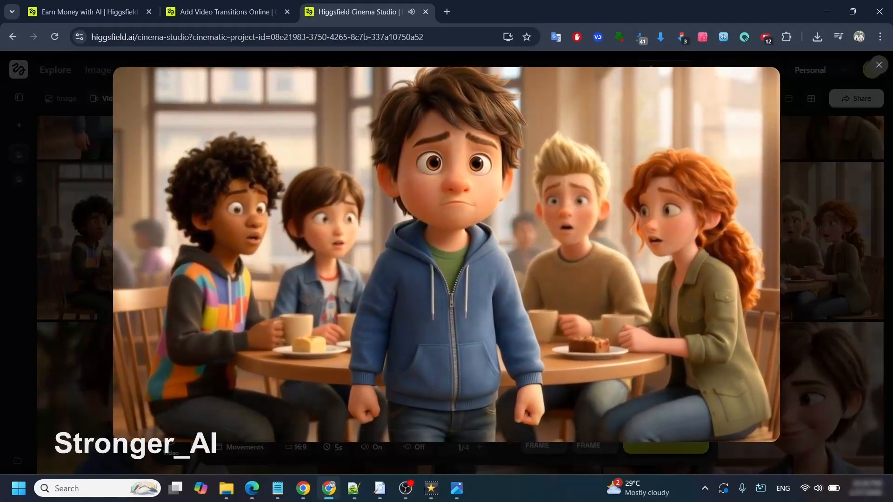
# Step: Enter "Sixssss Sevennnnn" as the video prompt, and play the first take of the stranger in front of the friends' café table
pyautogui.press('Escape')
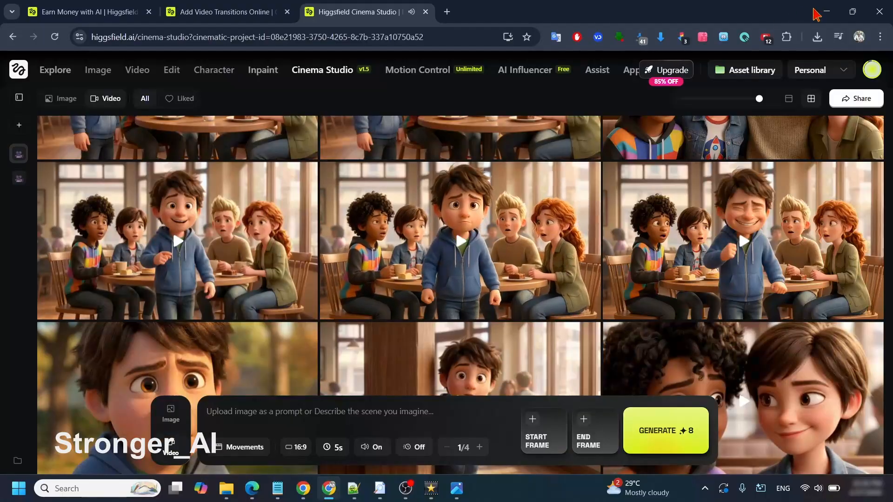
pyautogui.moveTo(205, 255)
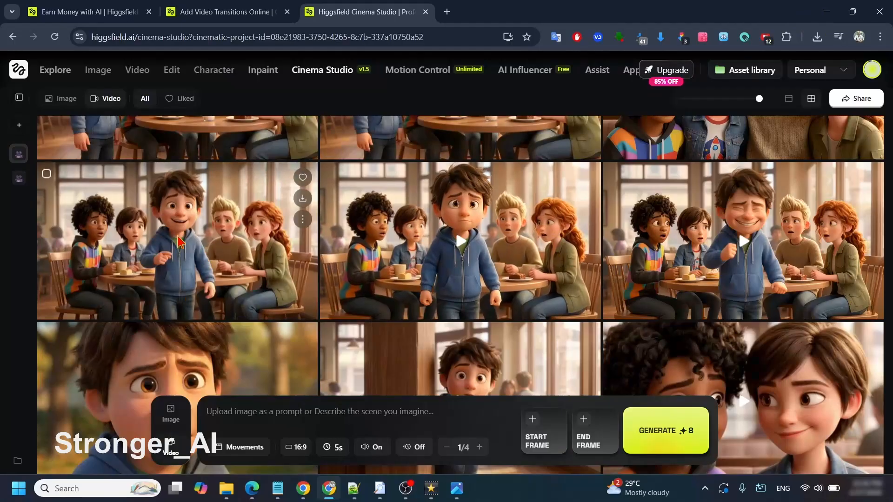
pyautogui.write('Sixssss Sevennnnn')
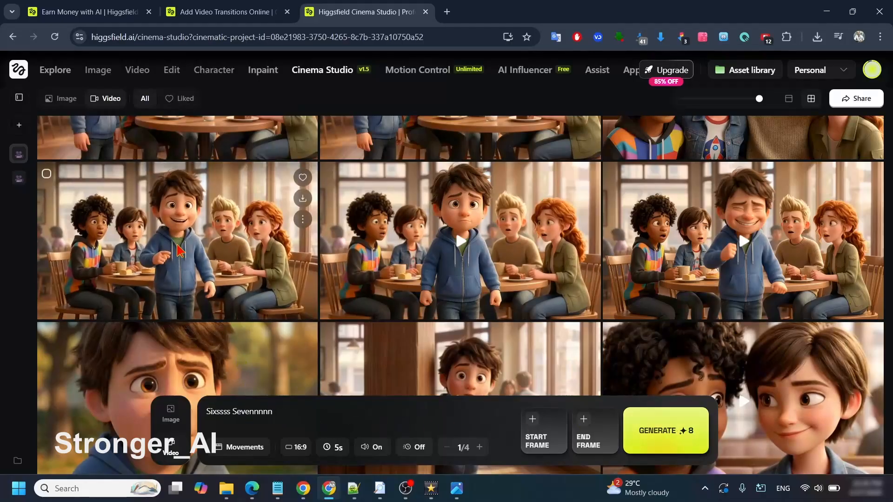
pyautogui.click(310, 264)
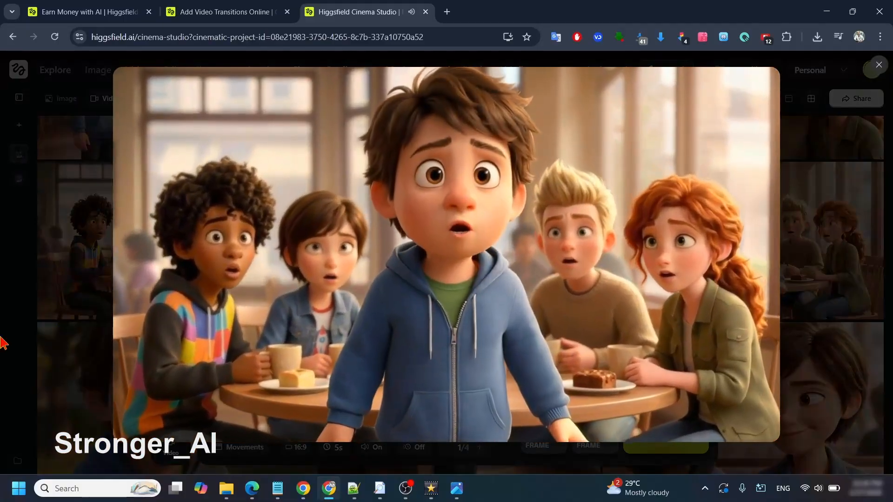
pyautogui.click(1, 338)
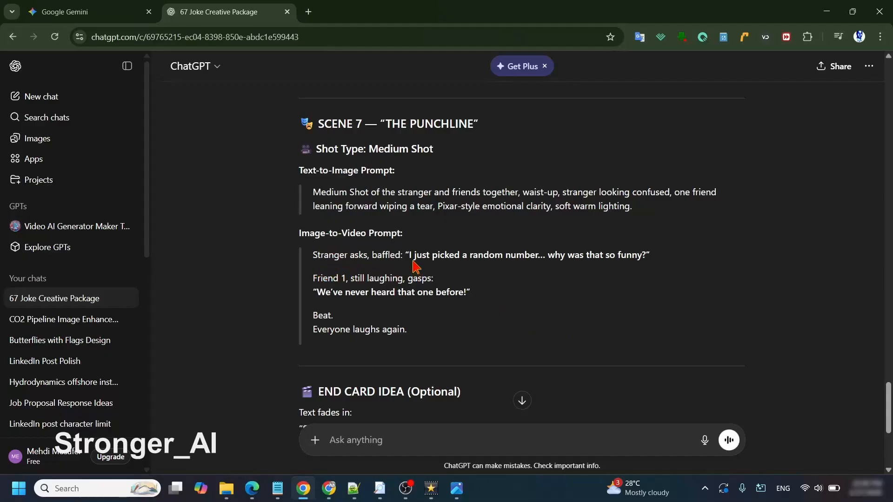
# Step: In ChatGPT's Scene 7 image-to-video prompt, highlight the stranger's "random number" question and Friend 1's reply "We've never heard that one before!"
pyautogui.moveTo(410, 254); pyautogui.dragTo(646, 256)
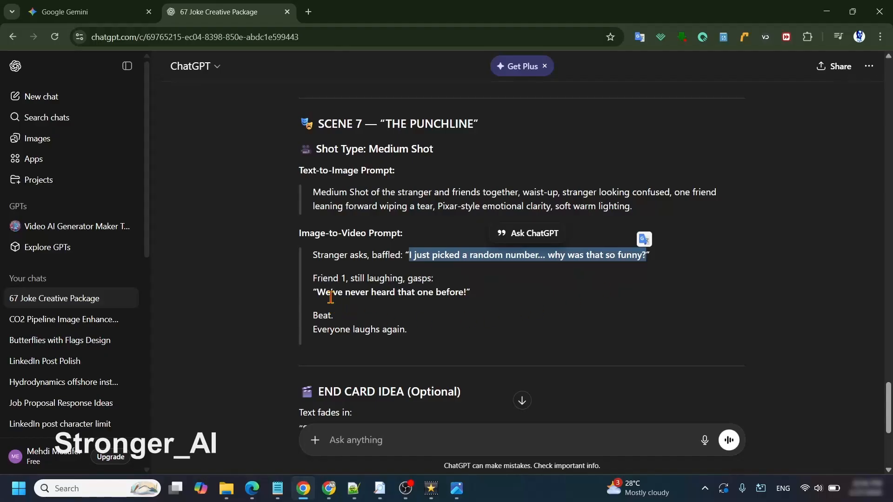
pyautogui.moveTo(318, 292); pyautogui.dragTo(467, 292)
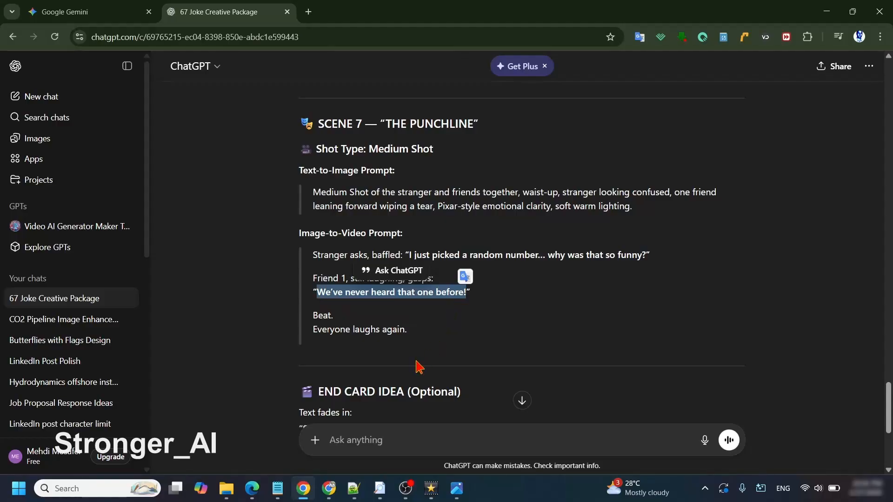
# Step: Switch to Higgsfield, play the middle take of the stranger standing beside the friends' table, and view its prompt details
pyautogui.click(330, 488)
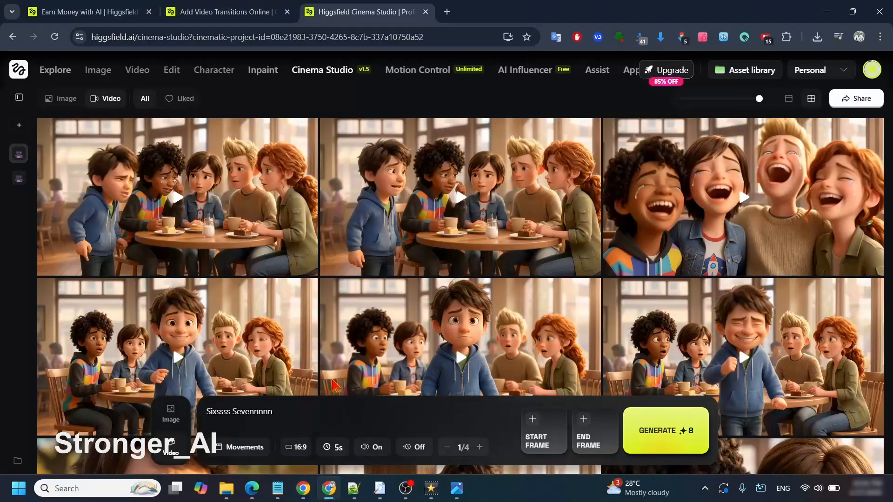
pyautogui.click(500, 189)
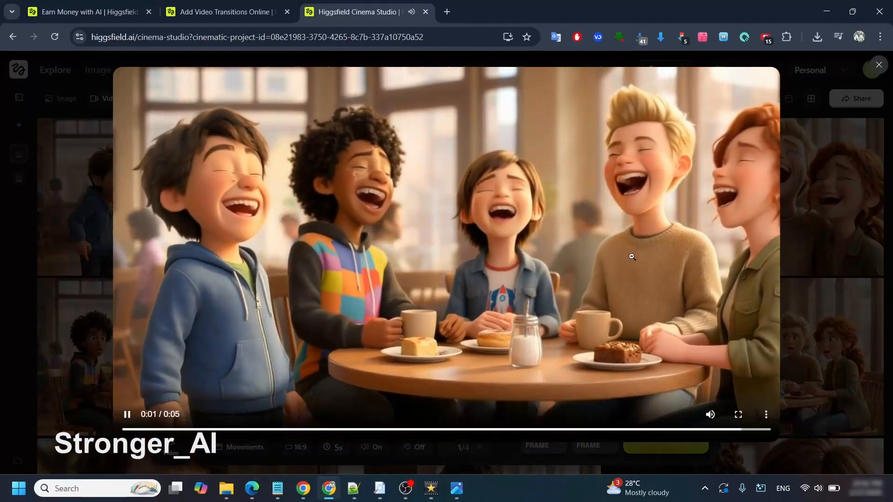
pyautogui.click(632, 256)
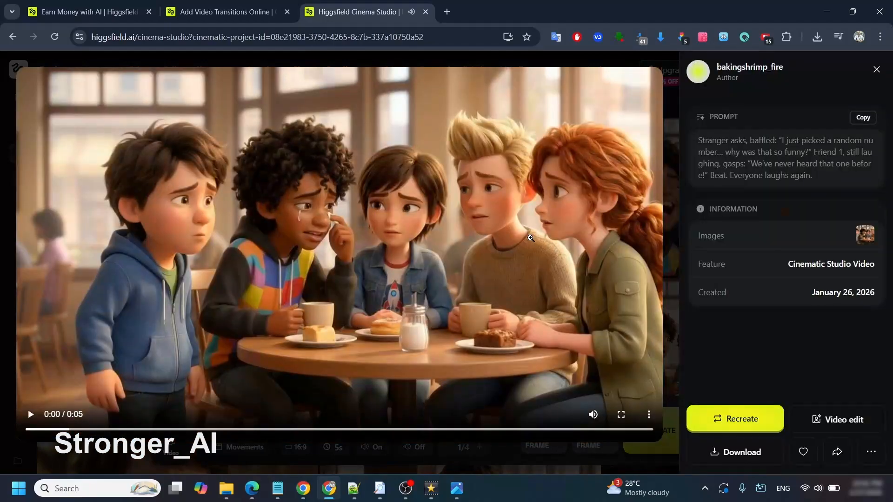
pyautogui.press('Escape')
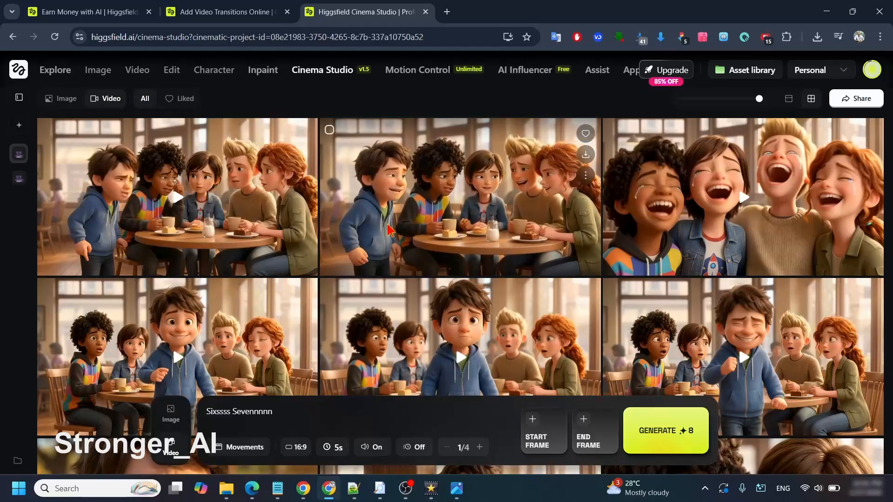
# Step: Check the clip duration options of the video generator and dismiss them
pyautogui.click(332, 447)
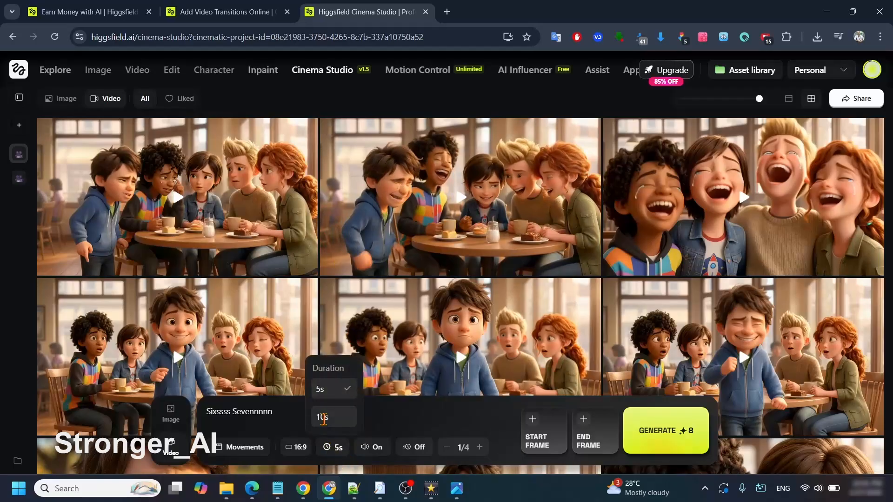
pyautogui.click(227, 203)
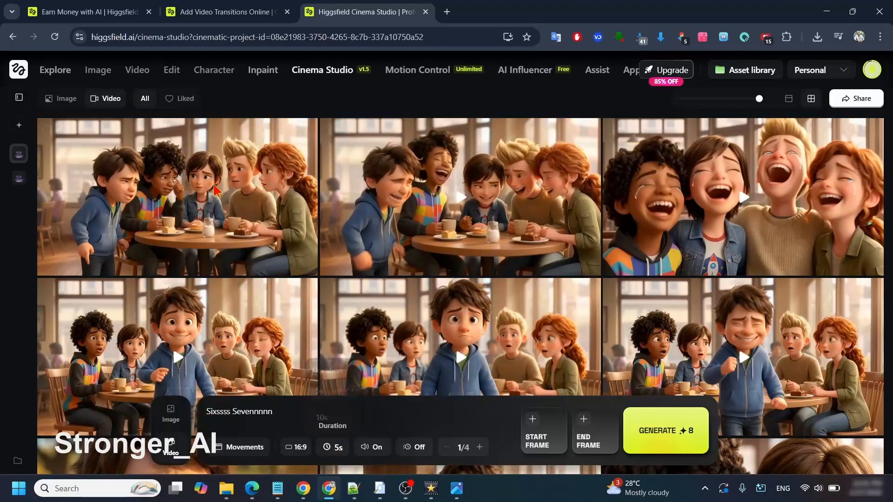